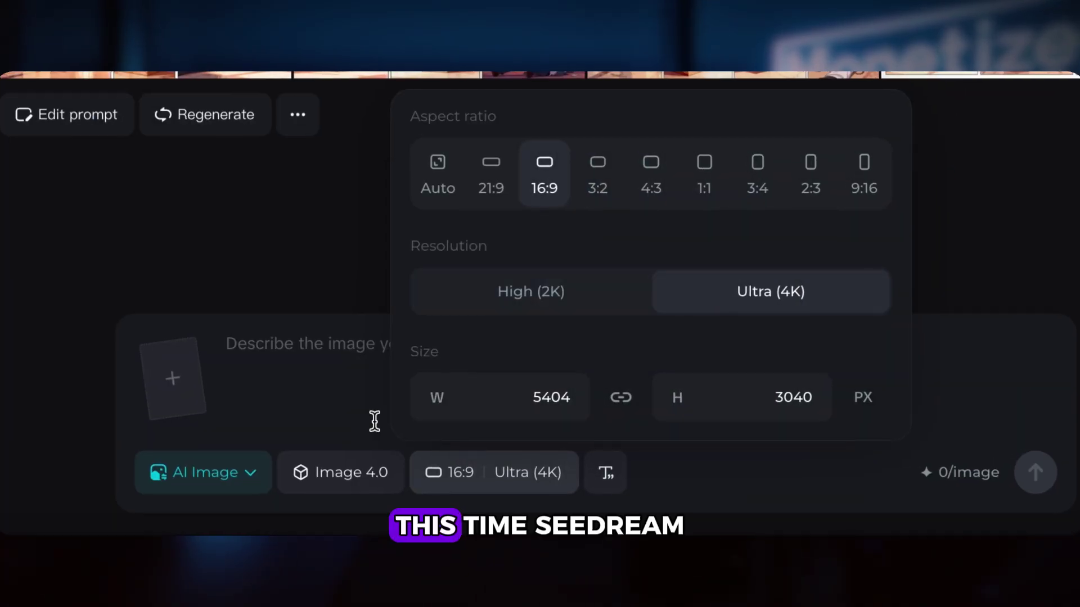
- Set the image output to Ultra (4K) resolution with the 16:9 aspect ratio
{"action": "left_click", "coordinate": [472, 484]}
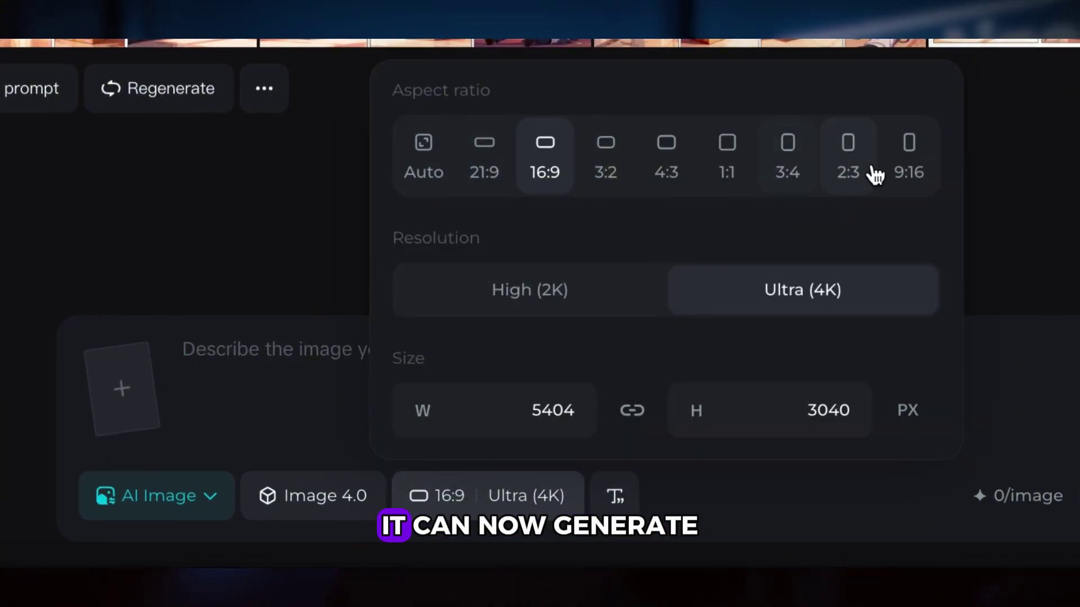
{"action": "left_click", "coordinate": [517, 298]}
{"action": "left_click", "coordinate": [774, 293]}
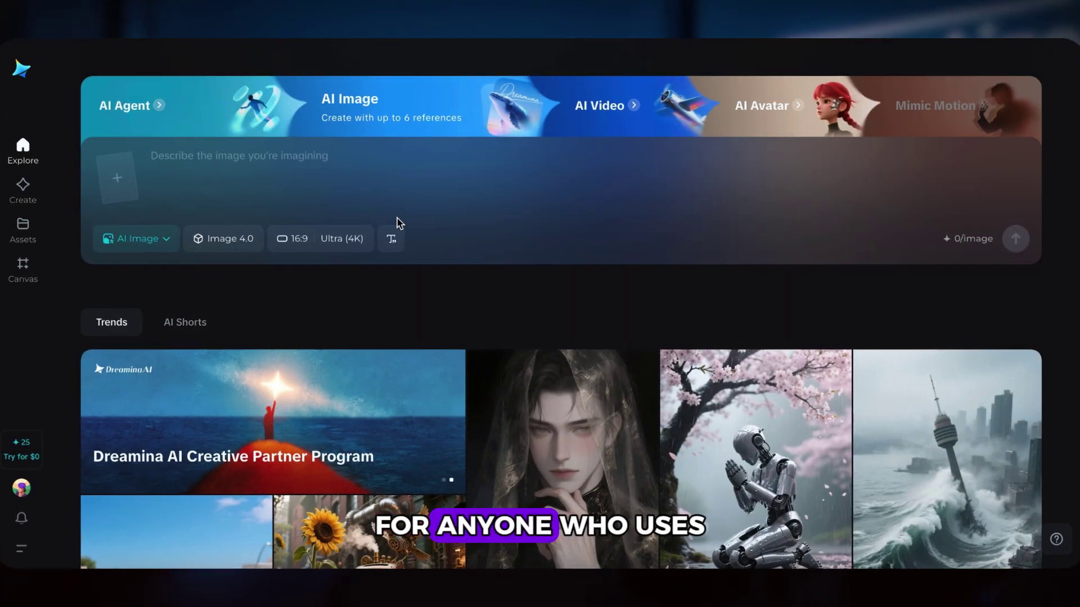
- Select the Image 4.0 model with 16:9 Ultra (4K) output and open the limited-time "7 Days Free" banner
{"action": "left_click", "coordinate": [213, 236]}
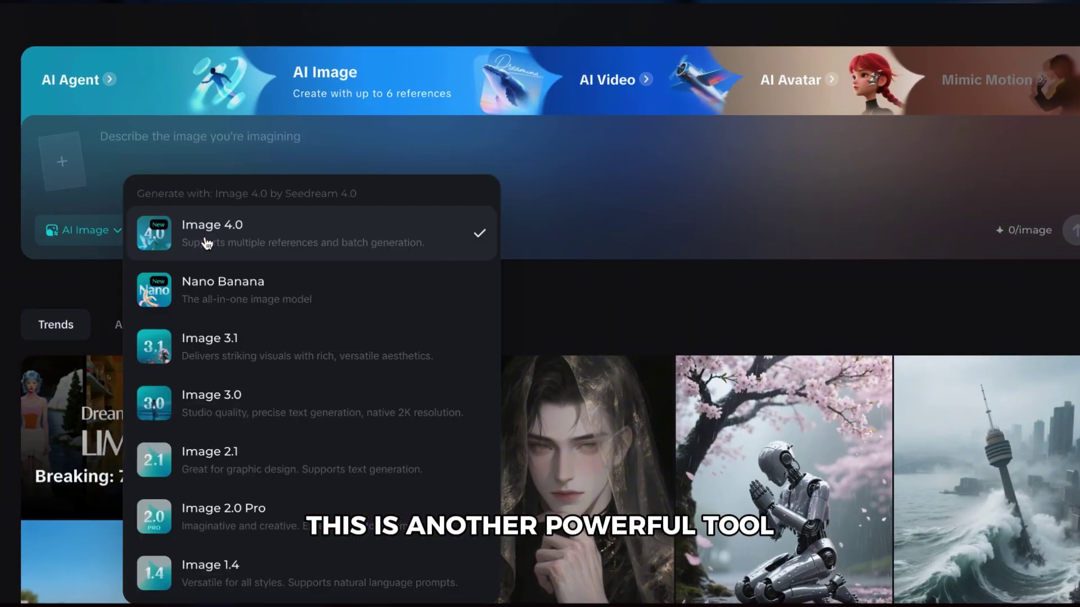
{"action": "left_click", "coordinate": [302, 241]}
{"action": "left_click", "coordinate": [334, 246]}
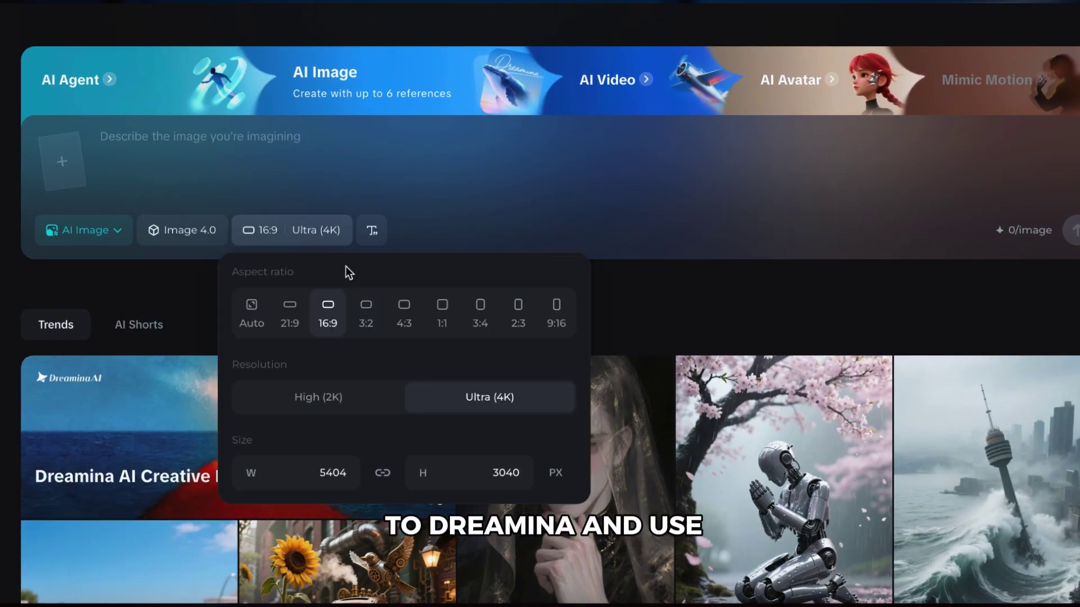
{"action": "left_click", "coordinate": [144, 293]}
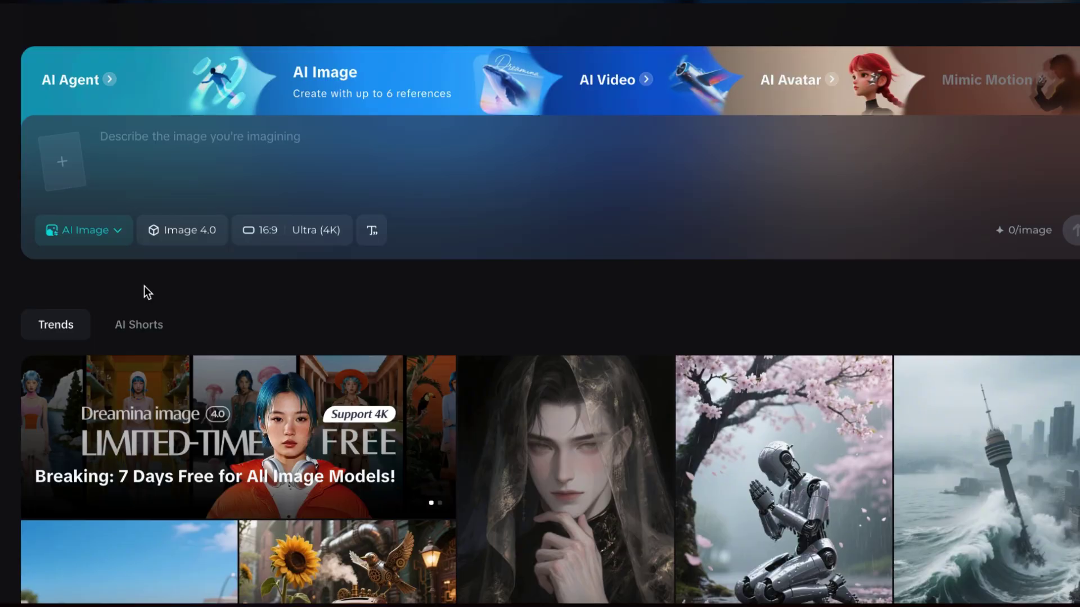
{"action": "left_click", "coordinate": [209, 437]}
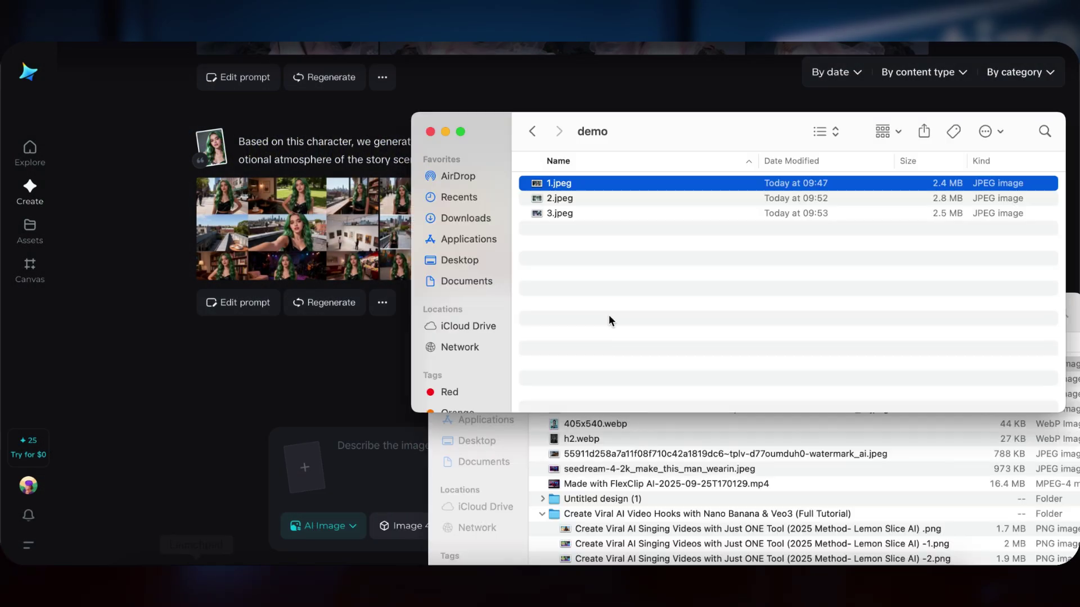
- Attach 1.jpeg as the reference and enter the prompt for nine vlog-style story images with different perspectives and backgrounds conveying story details and emotional atmosphere
{"action": "left_click_drag", "start_coordinate": [560, 187], "coordinate": [345, 440]}
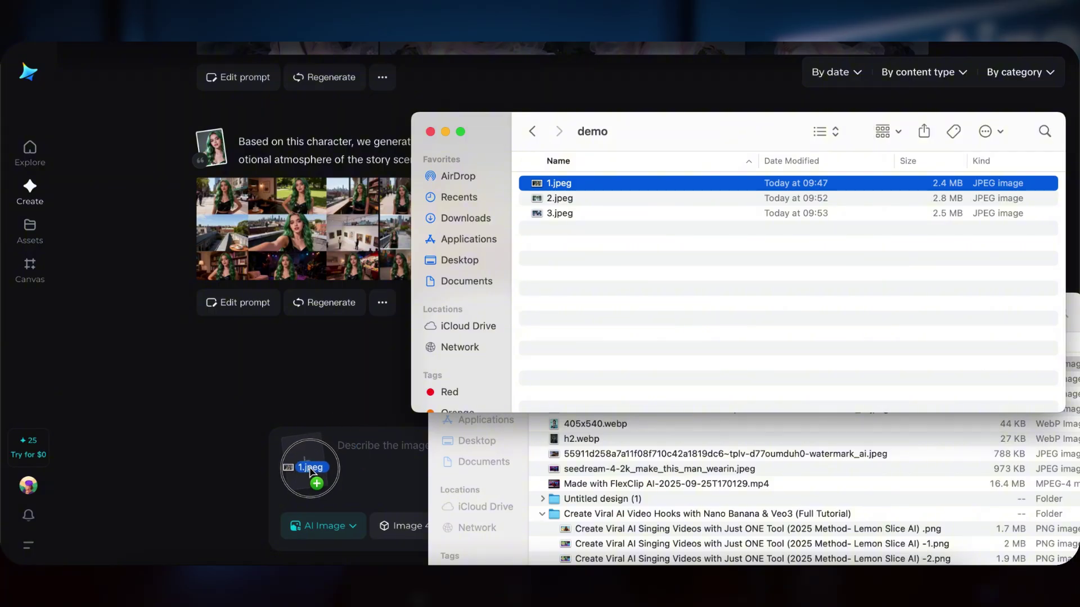
{"action": "left_click_drag", "start_coordinate": [310, 471], "coordinate": [309, 470]}
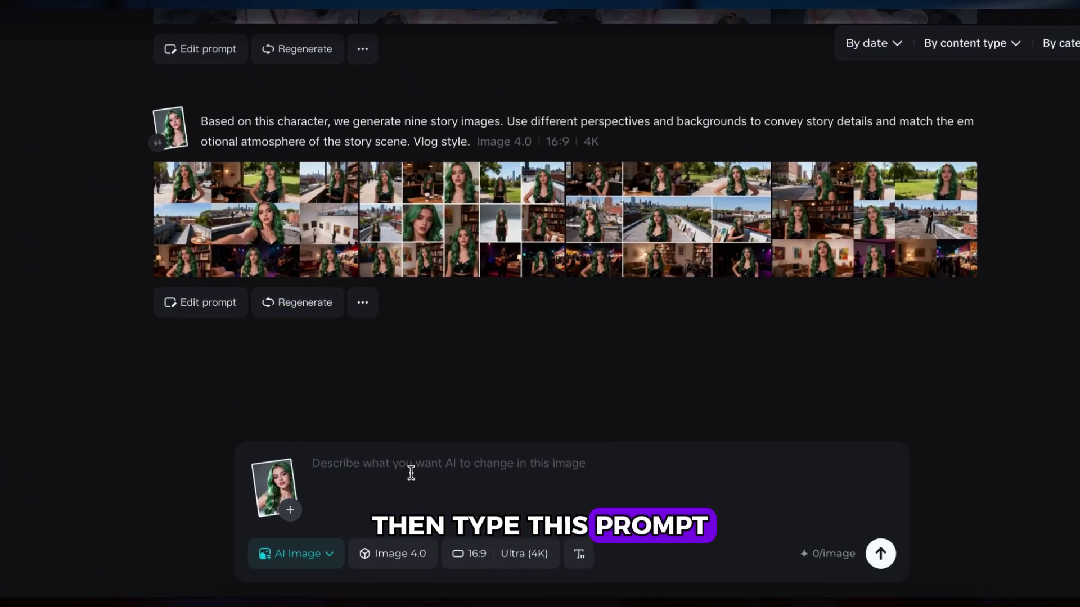
{"action": "type", "text": "Based on this character, we generate nine story images. Use different perspectives and backgrounds to convey story details and match the emotional atmosphere of the story scene. Vlog style."}
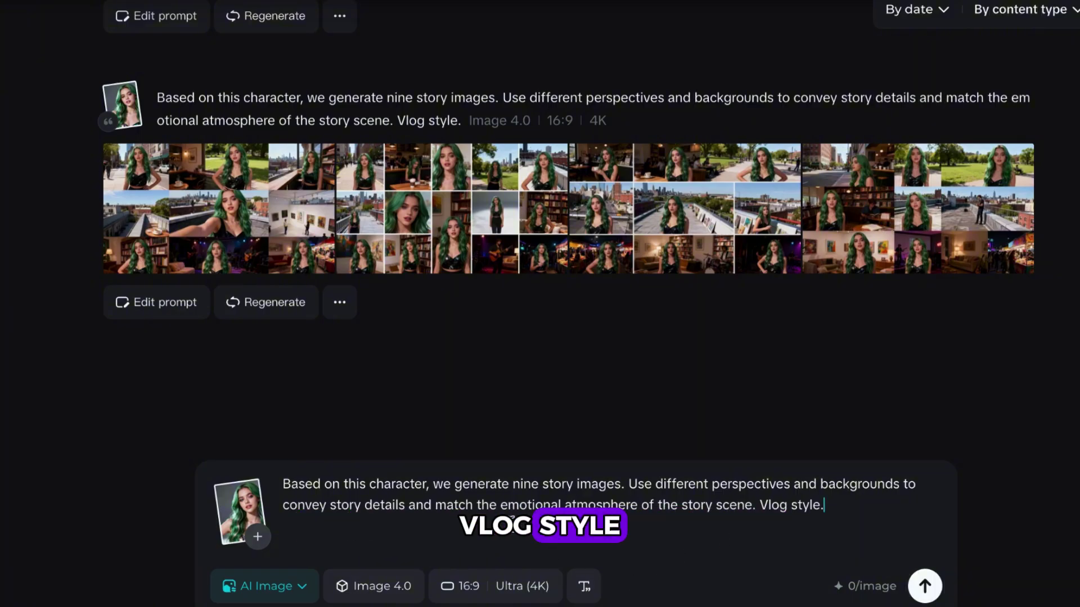
- Generate the story images with Image 4.0 at 16:9 Ultra (4K) and view the first two results
{"action": "left_click", "coordinate": [397, 590]}
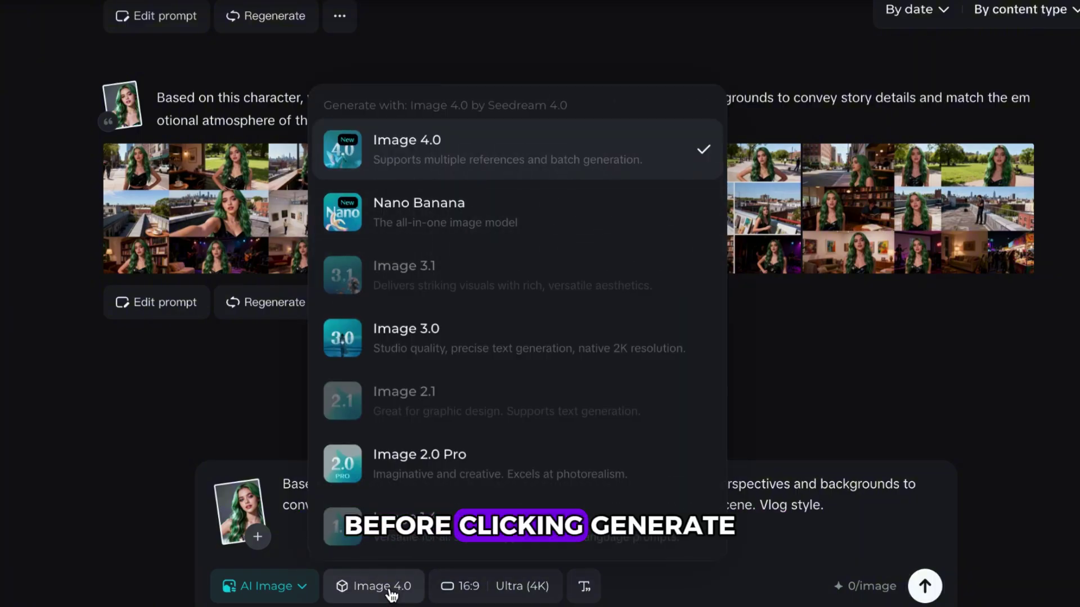
{"action": "left_click", "coordinate": [470, 148]}
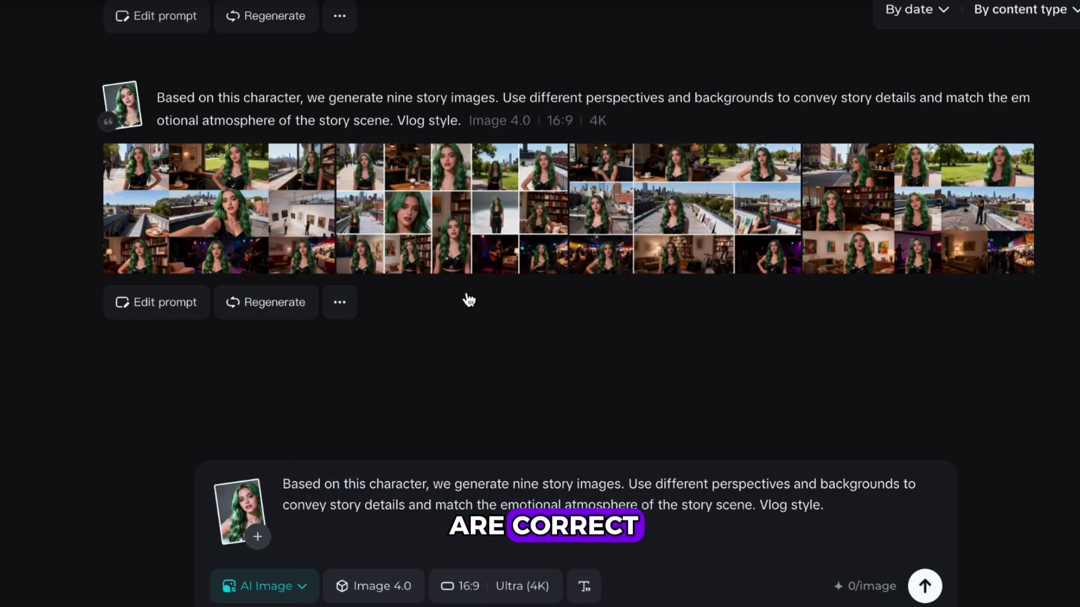
{"action": "left_click", "coordinate": [490, 591]}
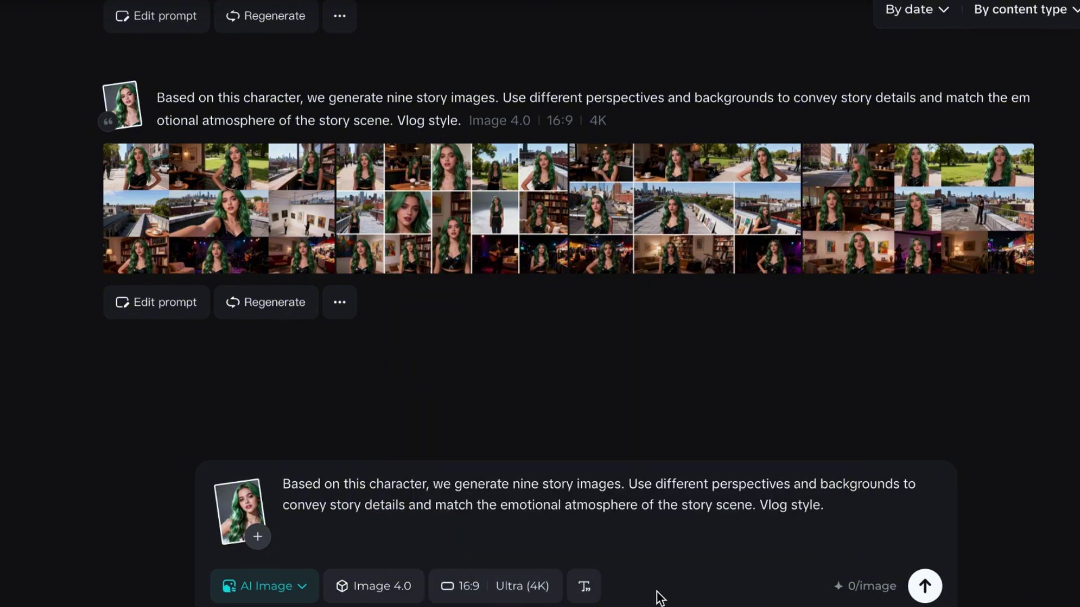
{"action": "left_click", "coordinate": [925, 585]}
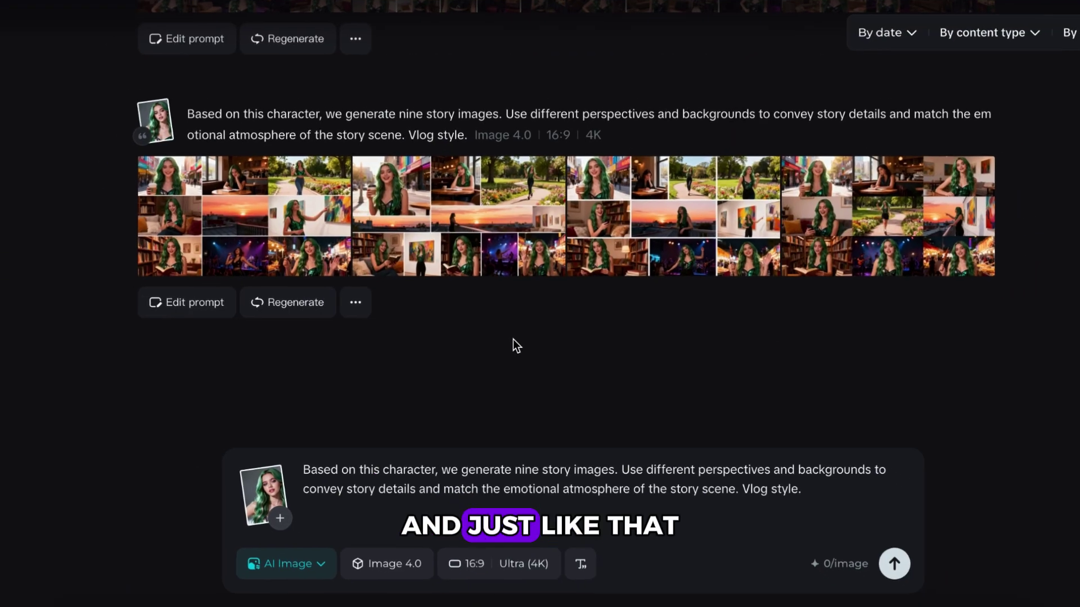
{"action": "left_click", "coordinate": [219, 254]}
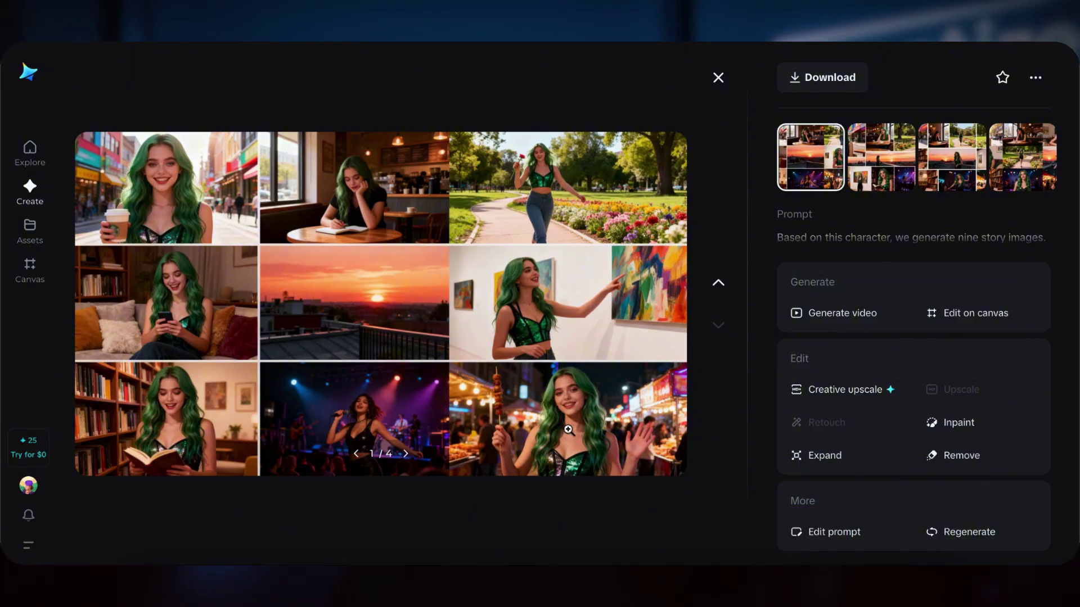
{"action": "left_click", "coordinate": [882, 163]}
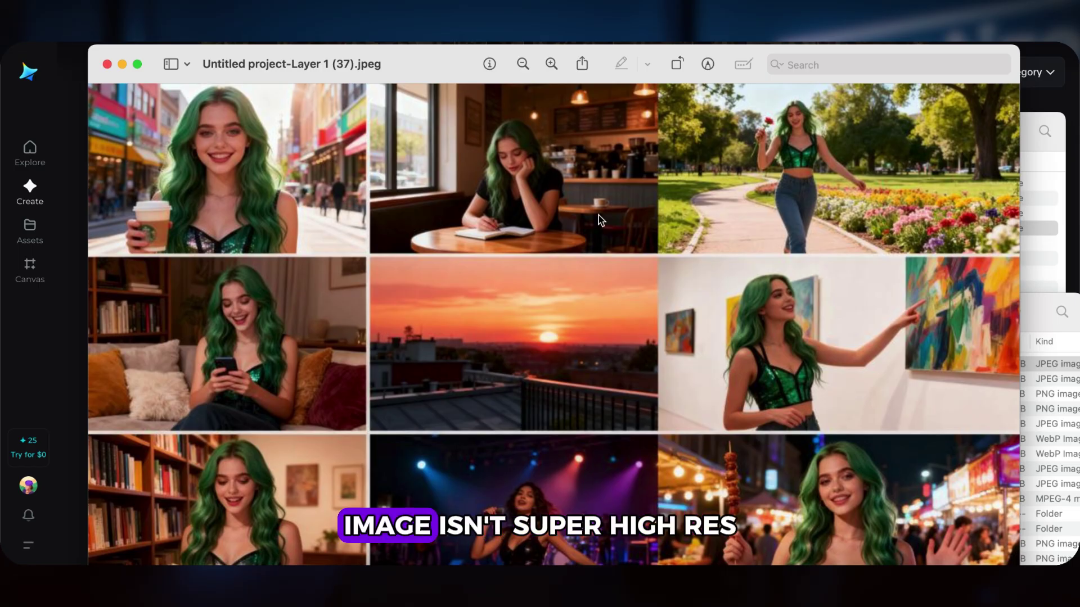
- Crop the downloaded nine-image grid to its first frame, the green-haired woman holding a coffee in the street
{"action": "left_click", "coordinate": [708, 64]}
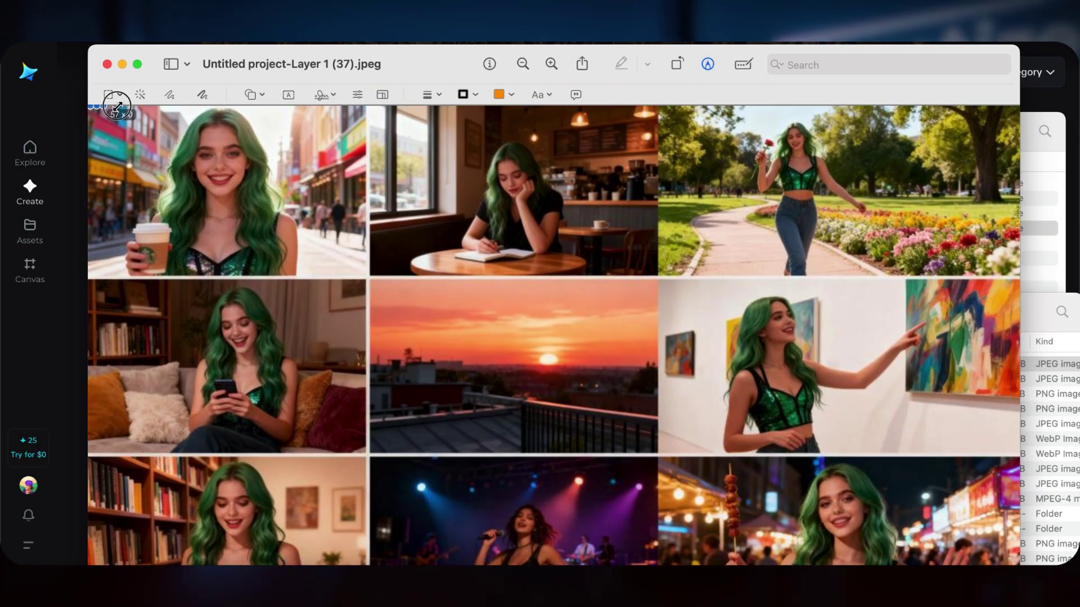
{"action": "left_click_drag", "start_coordinate": [91, 107], "coordinate": [365, 277]}
{"action": "left_click", "coordinate": [616, 96]}
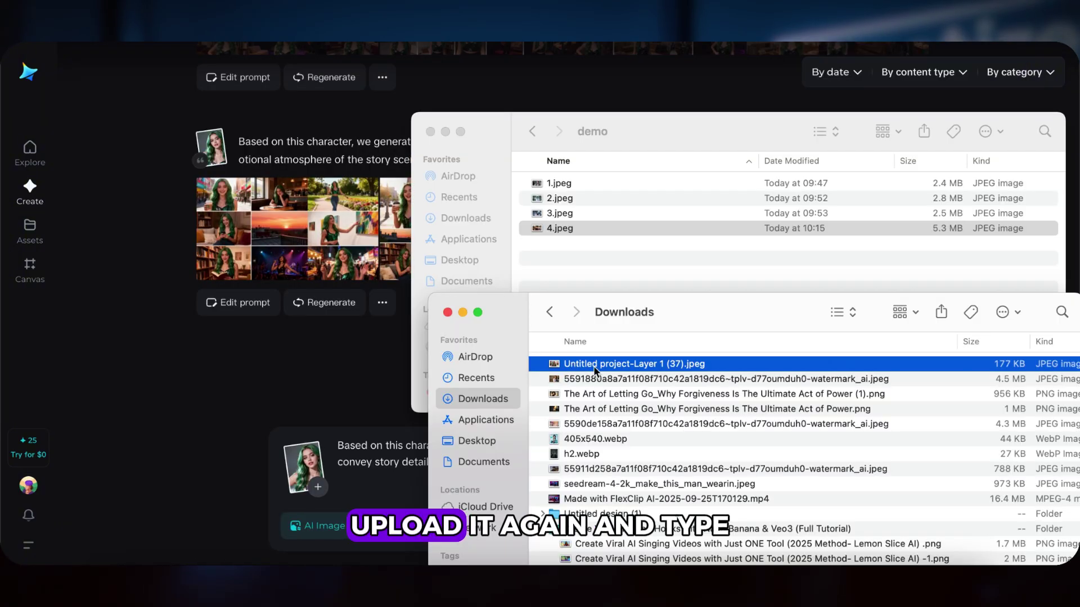
- Replace the reference with Untitled project-Layer 1 (37).jpeg and set the prompt to "Make this image high-definition and keep everything else the same"
{"action": "left_click_drag", "start_coordinate": [594, 368], "coordinate": [304, 476]}
{"action": "key", "text": "super+a"}
{"action": "type", "text": "Make this image high definition and keep everything else the same"}
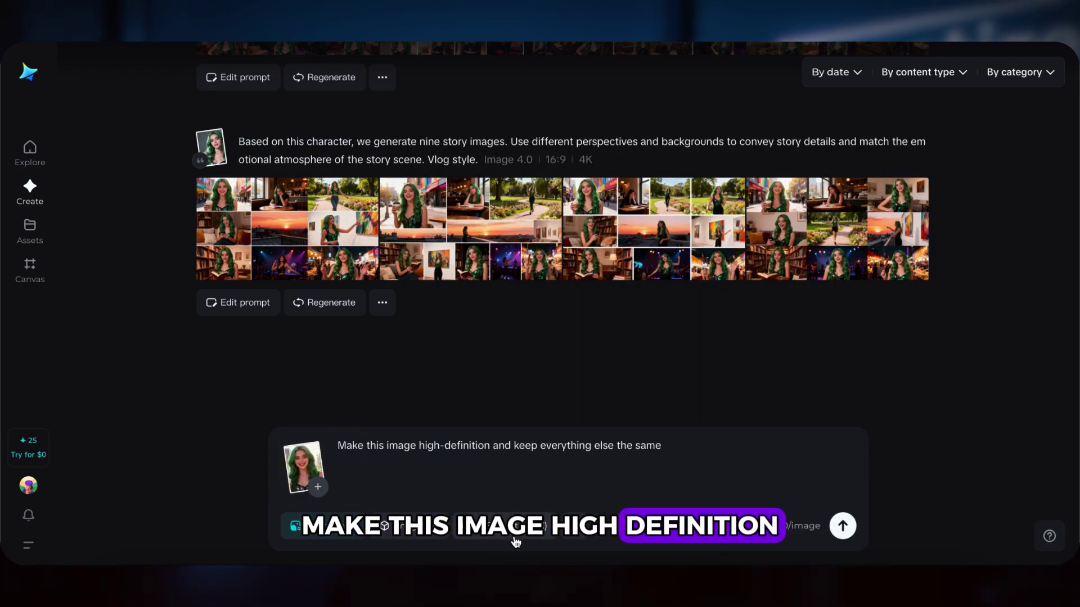
- Check the 16:9 Ultra (4K) output settings, then generate the high-definition versions and open the first result
{"action": "left_click", "coordinate": [514, 526]}
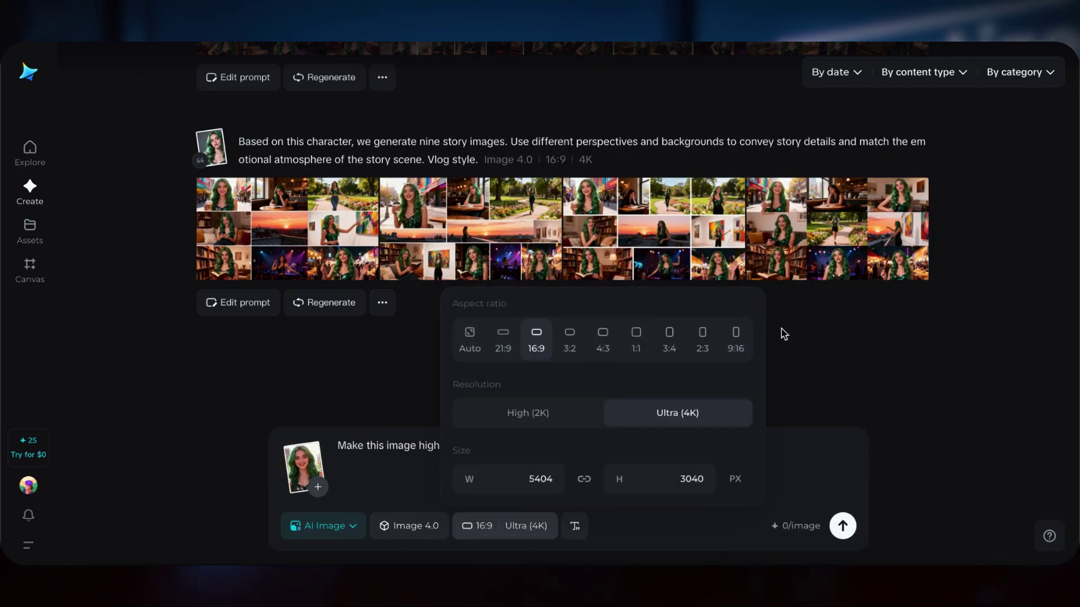
{"action": "left_click", "coordinate": [817, 401]}
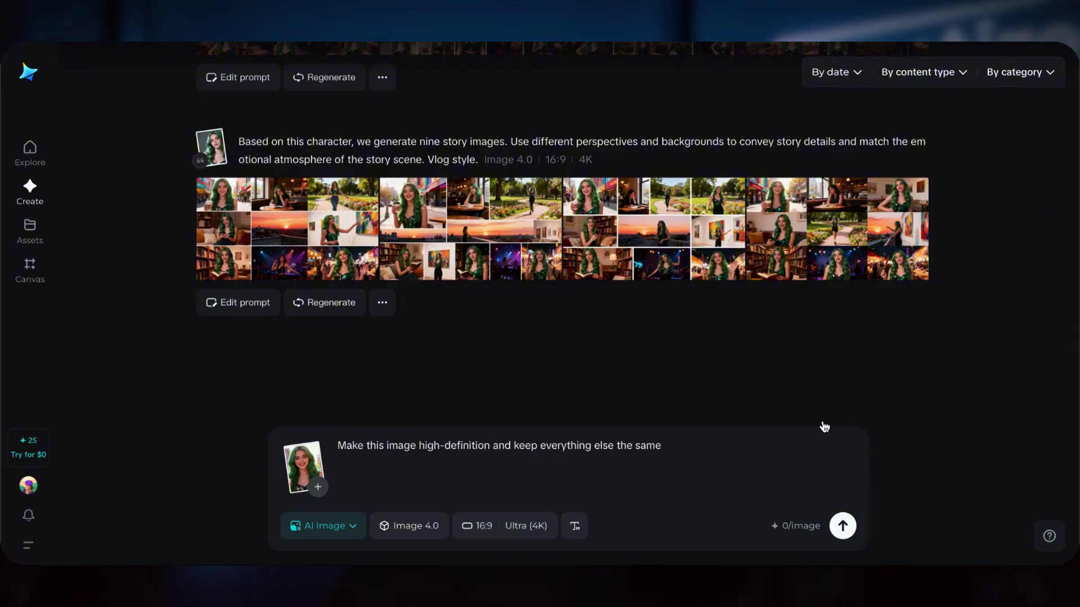
{"action": "left_click", "coordinate": [837, 528]}
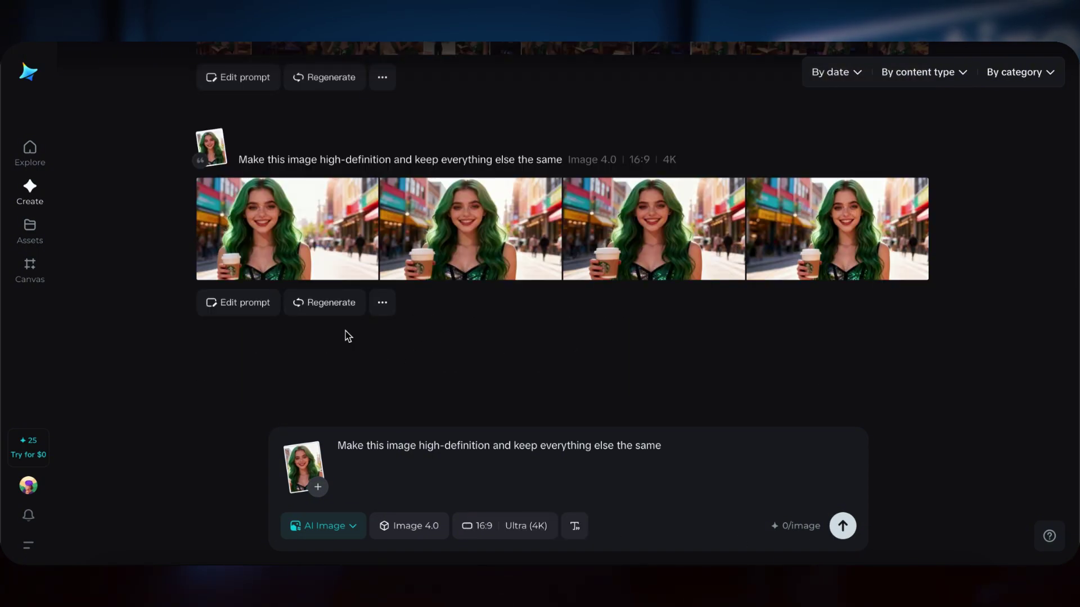
{"action": "left_click", "coordinate": [293, 226]}
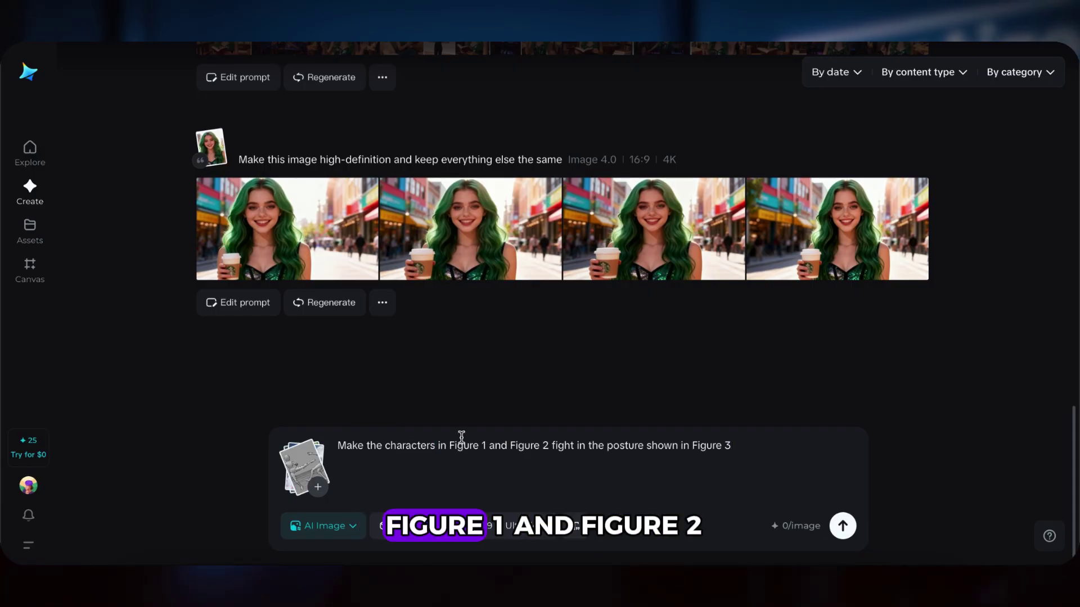
- Generate images from the prompt "Make the character in Figure 1 and Figure 2 fight in the posture shown in Figure 3"
{"action": "left_click_drag", "start_coordinate": [341, 446], "coordinate": [520, 446]}
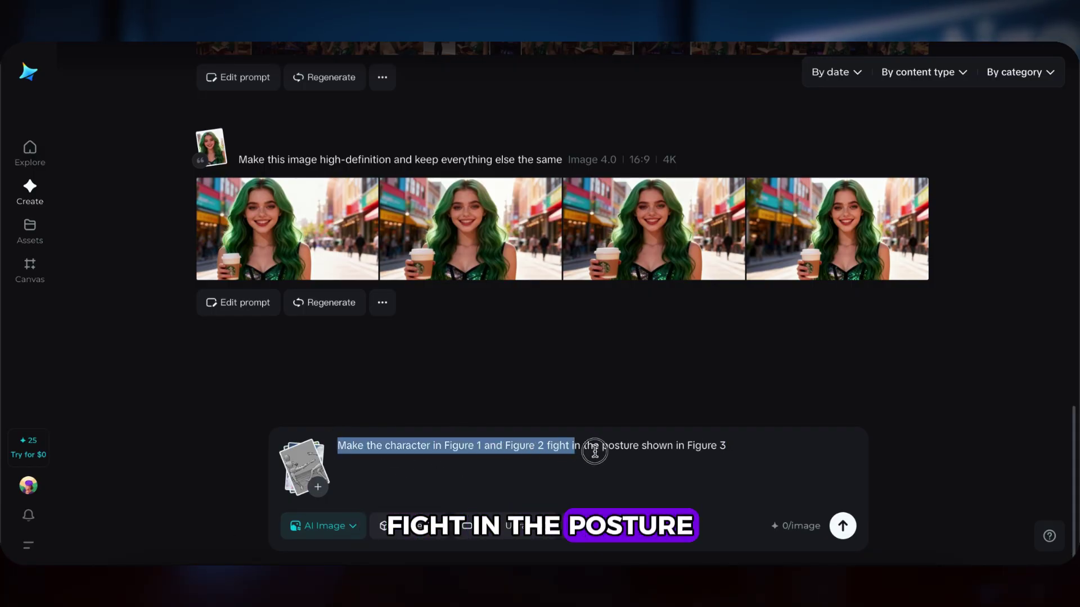
{"action": "left_click_drag", "start_coordinate": [595, 450], "coordinate": [693, 456]}
{"action": "left_click", "coordinate": [692, 458]}
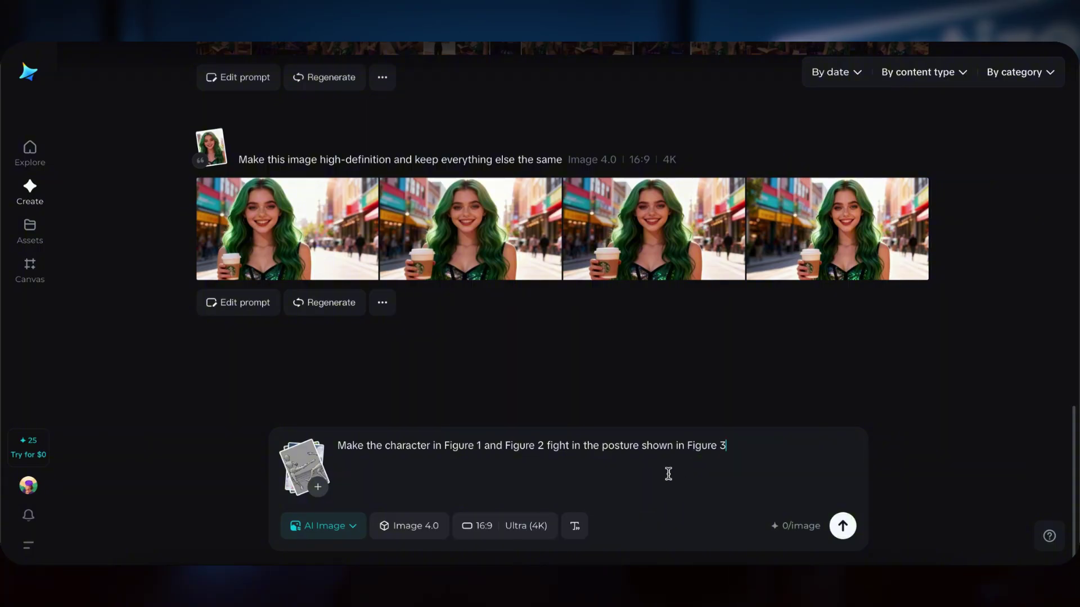
{"action": "left_click", "coordinate": [842, 526]}
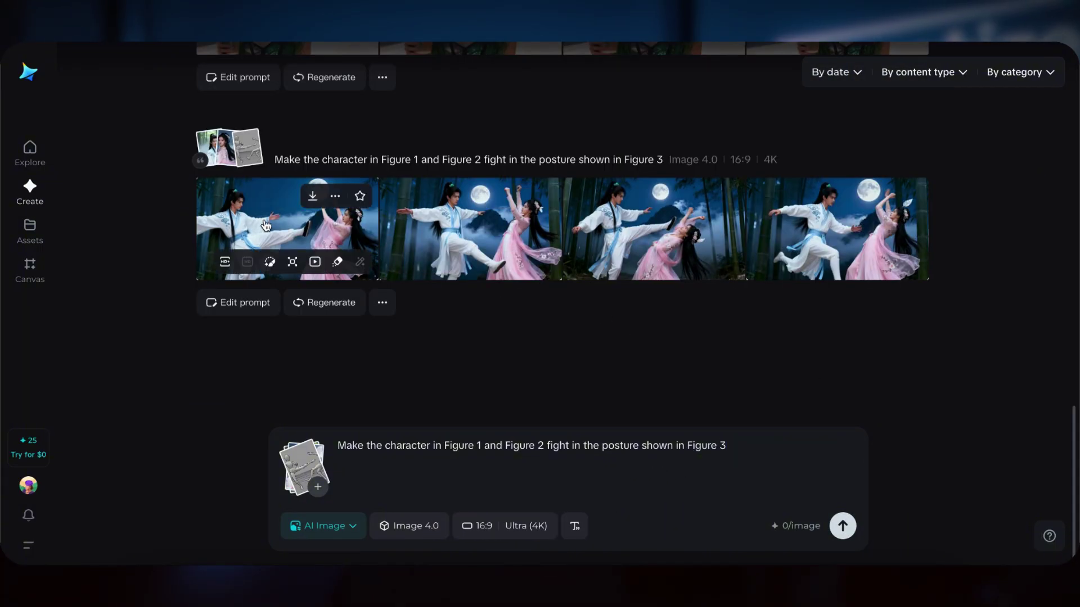
- View the first three generated images of the two characters fighting
{"action": "left_click", "coordinate": [281, 231]}
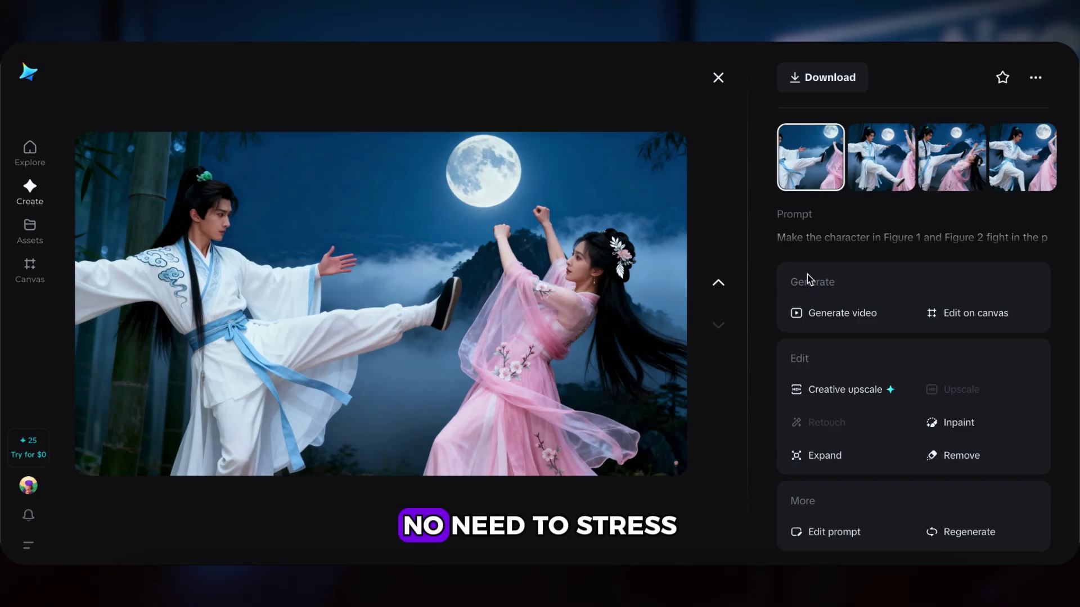
{"action": "left_click", "coordinate": [878, 172]}
{"action": "left_click", "coordinate": [960, 168]}
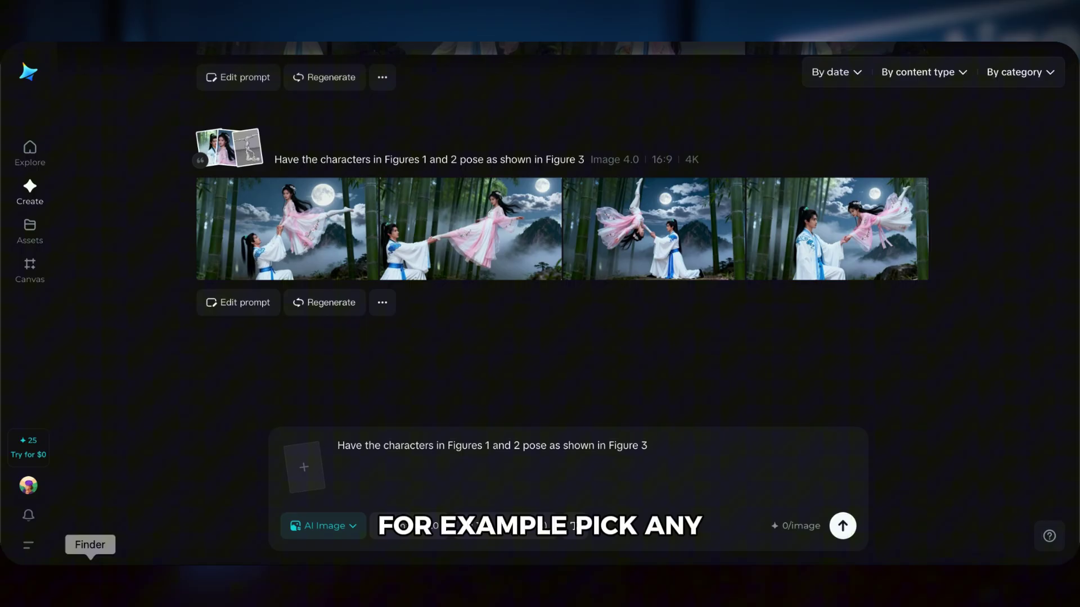
- Attach images (24).jpeg and enter the prompt converting its character into a 1/4-scale PVC figure on a round base before two monitors, set indoors
{"action": "left_click", "coordinate": [90, 562]}
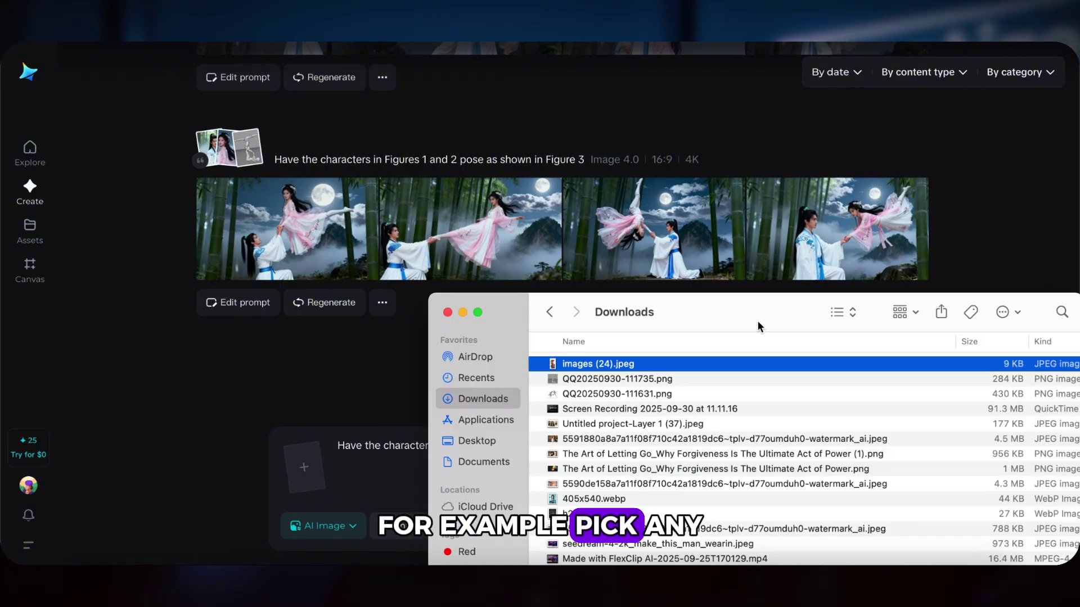
{"action": "left_click_drag", "start_coordinate": [348, 433], "coordinate": [321, 467]}
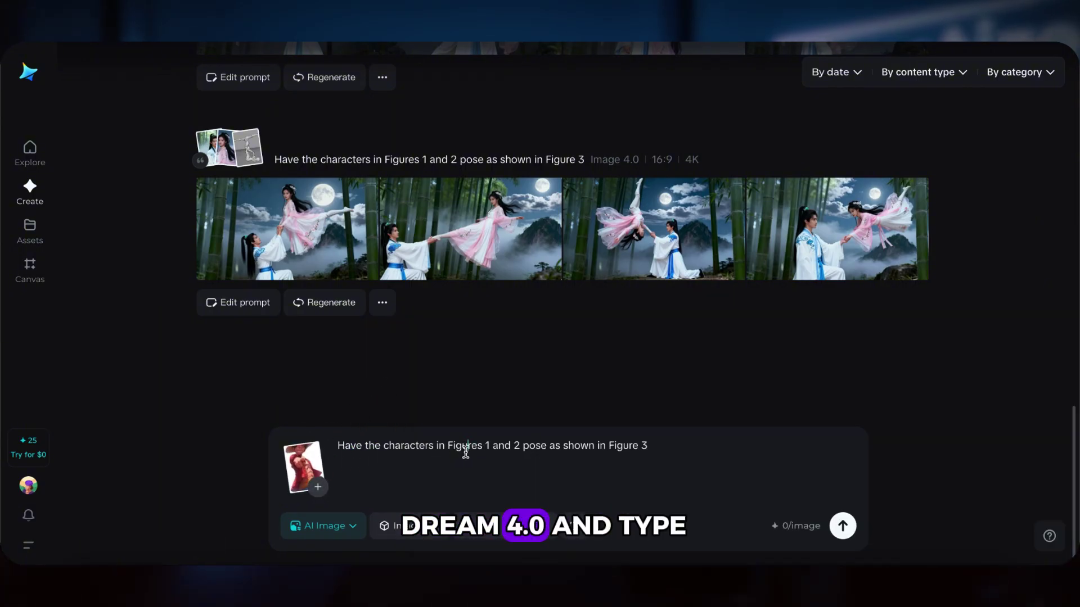
{"action": "key", "text": "super+a"}
{"action": "type", "text": "Convert the character from the image into a 1/4-scale PVC figure.  Place two monitors behind the figure. One Apple Pro Display XDR displays a computer wallpaper,a realistic photo of the character. The other Apple Studio Display displays a 3D model of the figure in 3ds Max. Below the monitors is an Apple computer keyboard,mouse,and trackpad. Place a round plastic base in front of the keyboard and place the figure on it. The base's PVC material should have a crystal-clear,translucent surface,and the entire setting should be indoors."}
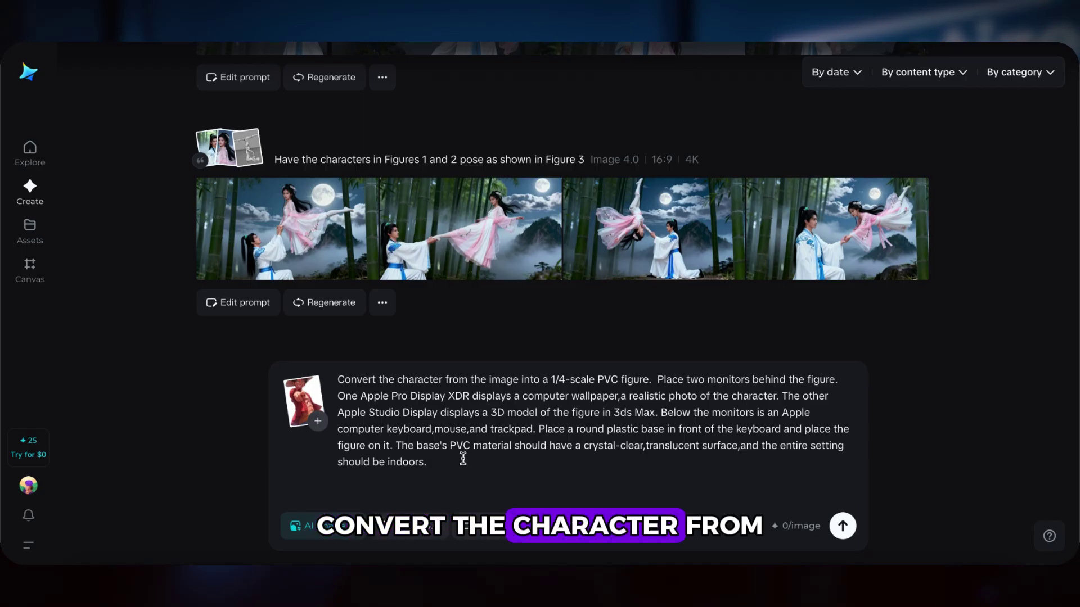
{"action": "key", "text": "BackSpace"}
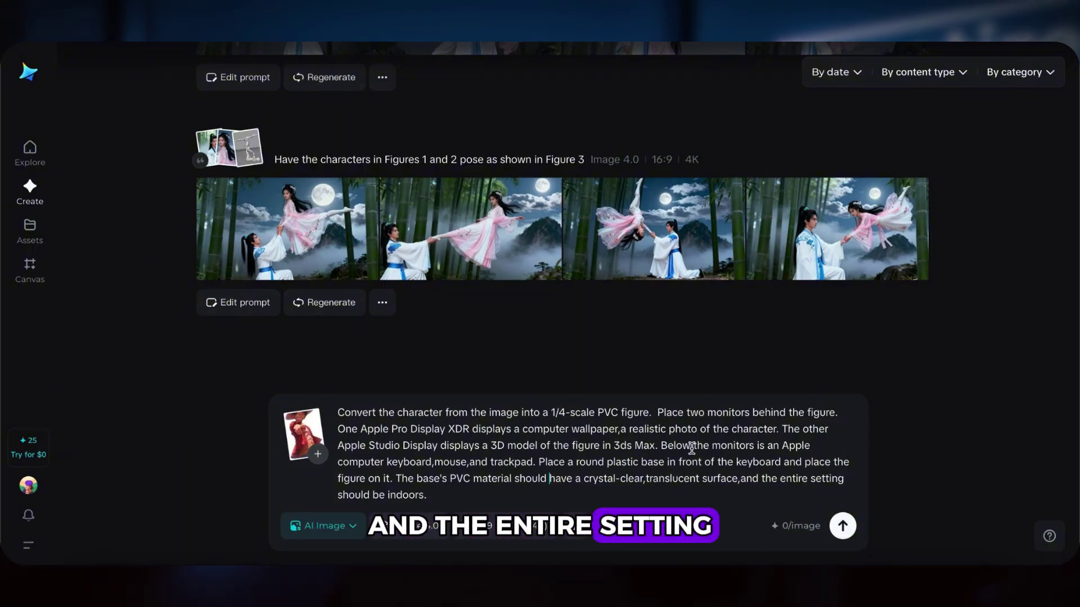
- Generate the PVC figure images and view the first two results
{"action": "left_click", "coordinate": [842, 526]}
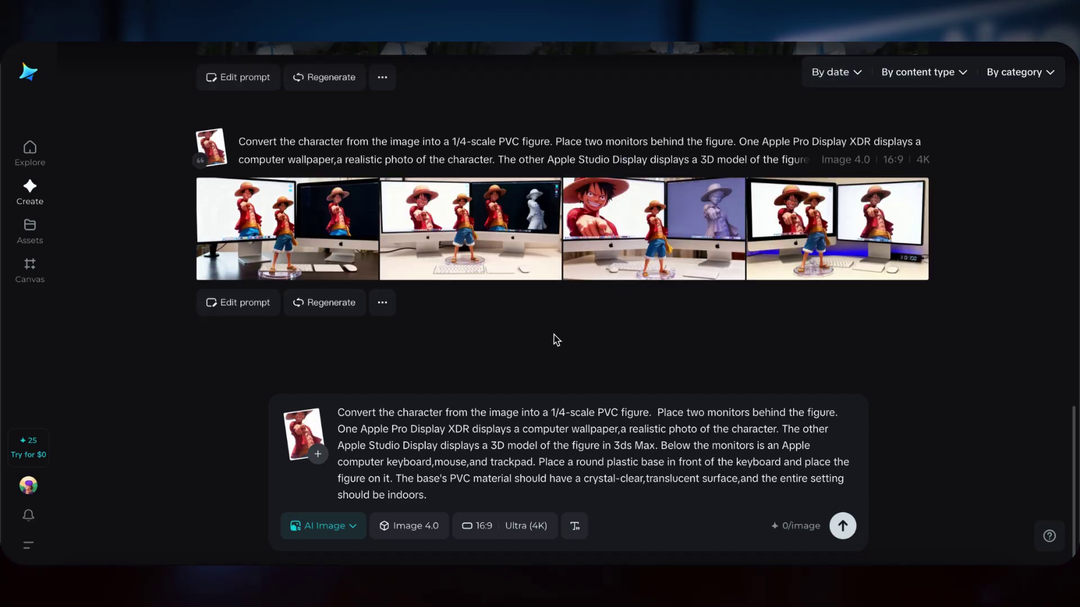
{"action": "left_click", "coordinate": [273, 226]}
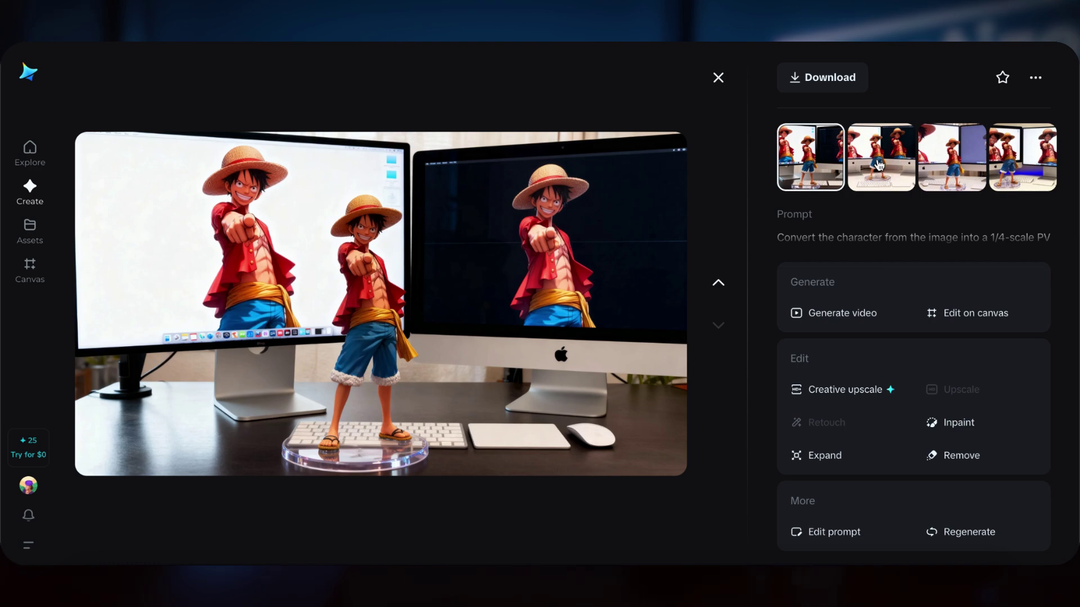
{"action": "left_click", "coordinate": [880, 164]}
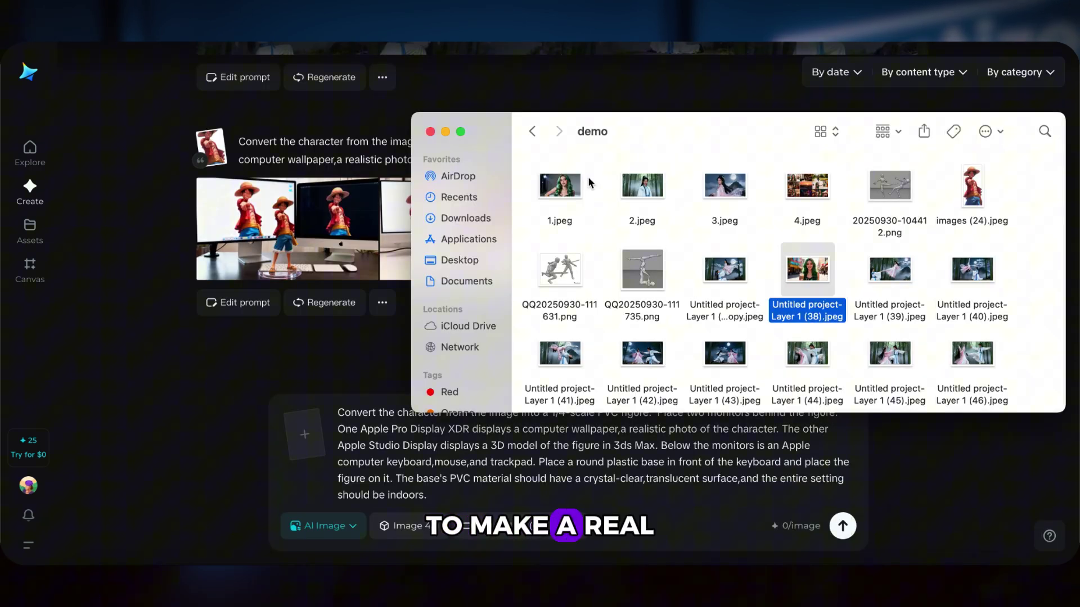
- Attach 1.jpeg as the reference for the PVC figure prompt, generate the images and view the first result
{"action": "left_click_drag", "start_coordinate": [559, 185], "coordinate": [307, 418]}
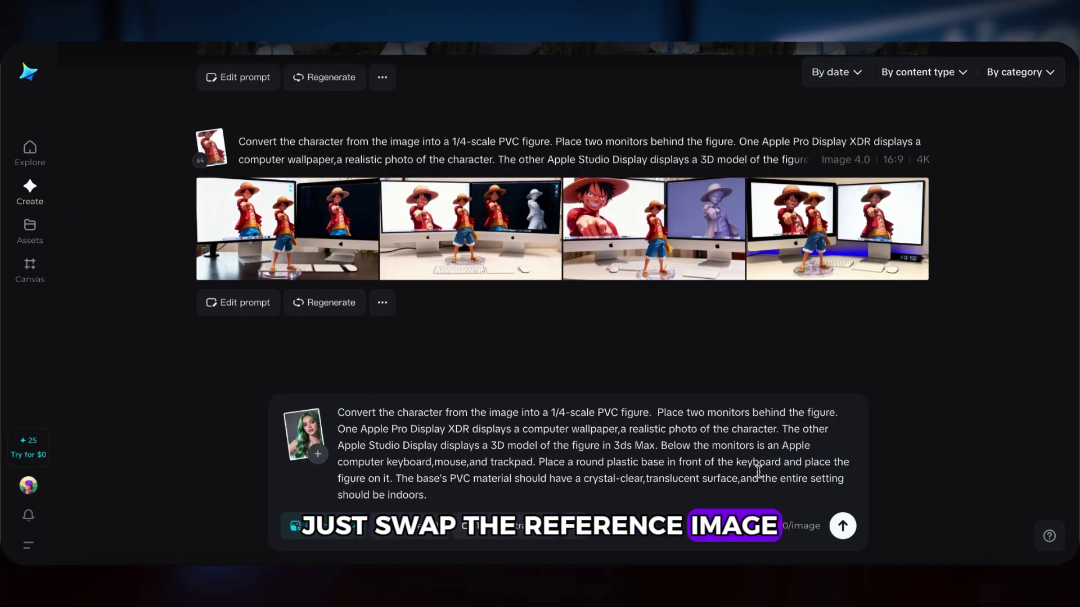
{"action": "left_click", "coordinate": [842, 526]}
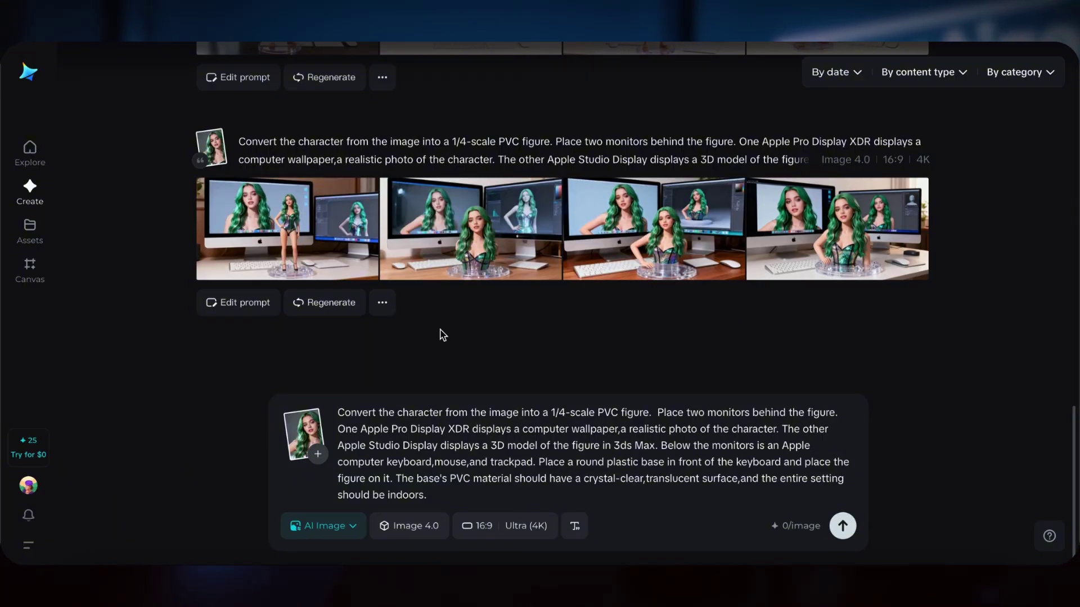
{"action": "left_click", "coordinate": [308, 242]}
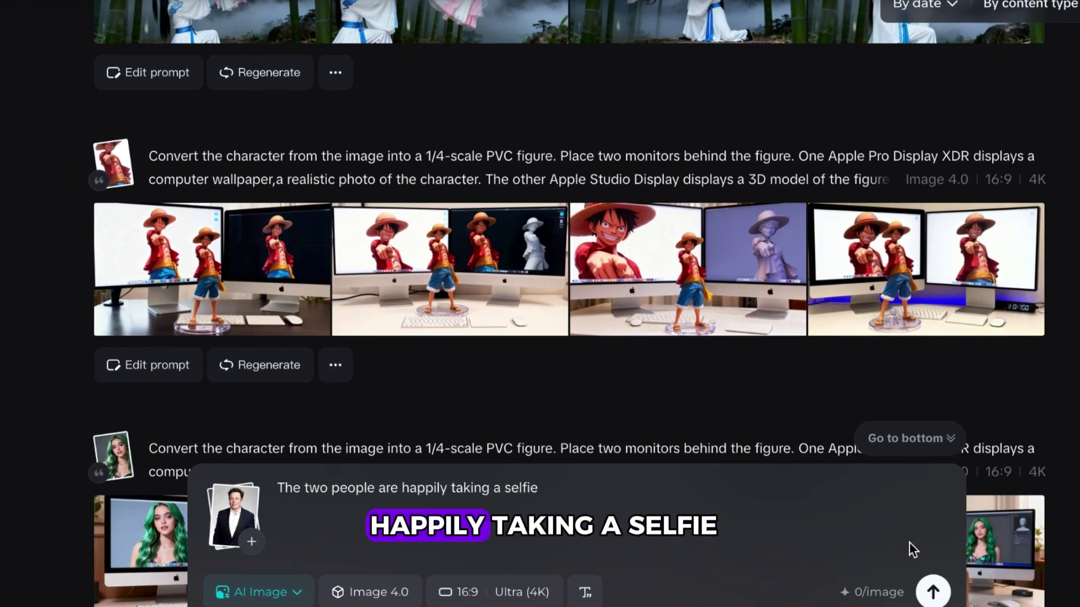
- Generate images from the prompt "The two people are happily taking a selfie" and view the first result
{"action": "left_click", "coordinate": [934, 592]}
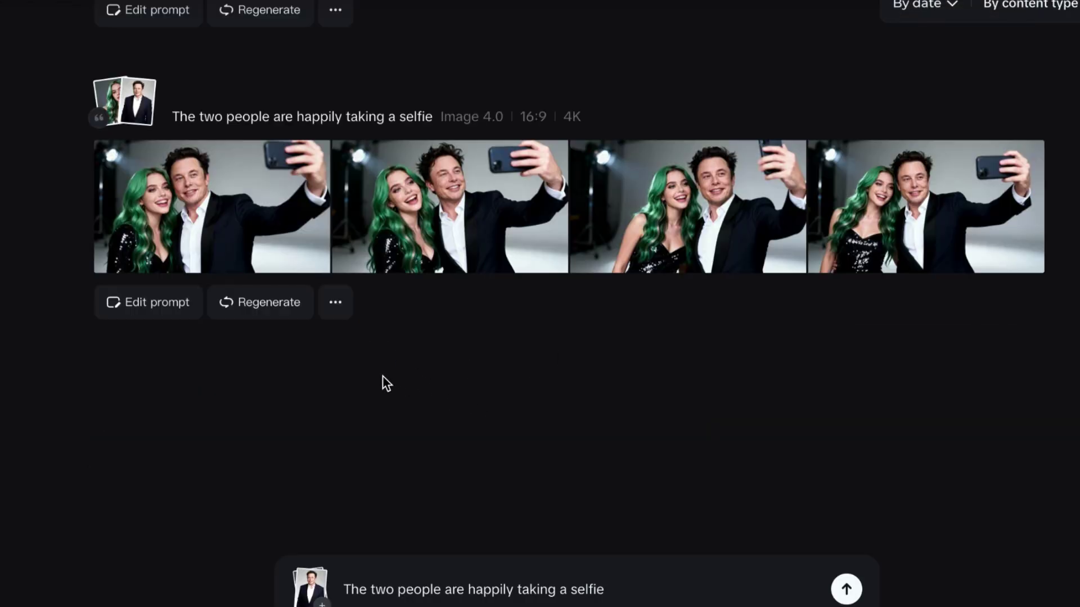
{"action": "left_click", "coordinate": [206, 211]}
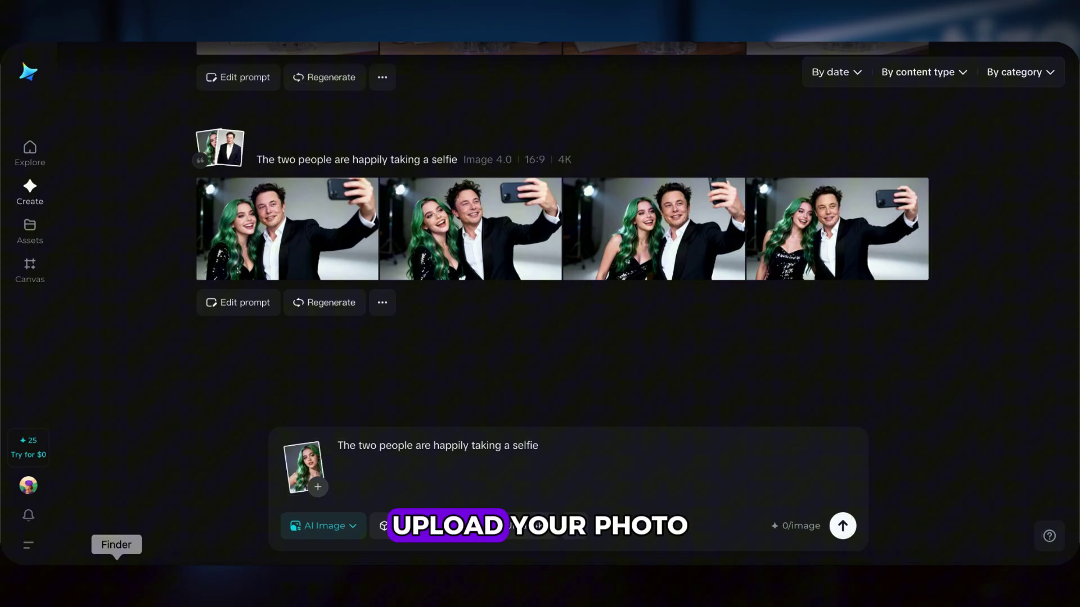
- Attach the q75.webp anime image from Downloads and replace the prompt with having the Figure 1 woman cosplay the Figure 2 anime character at an anime exhibition
{"action": "left_click", "coordinate": [117, 571]}
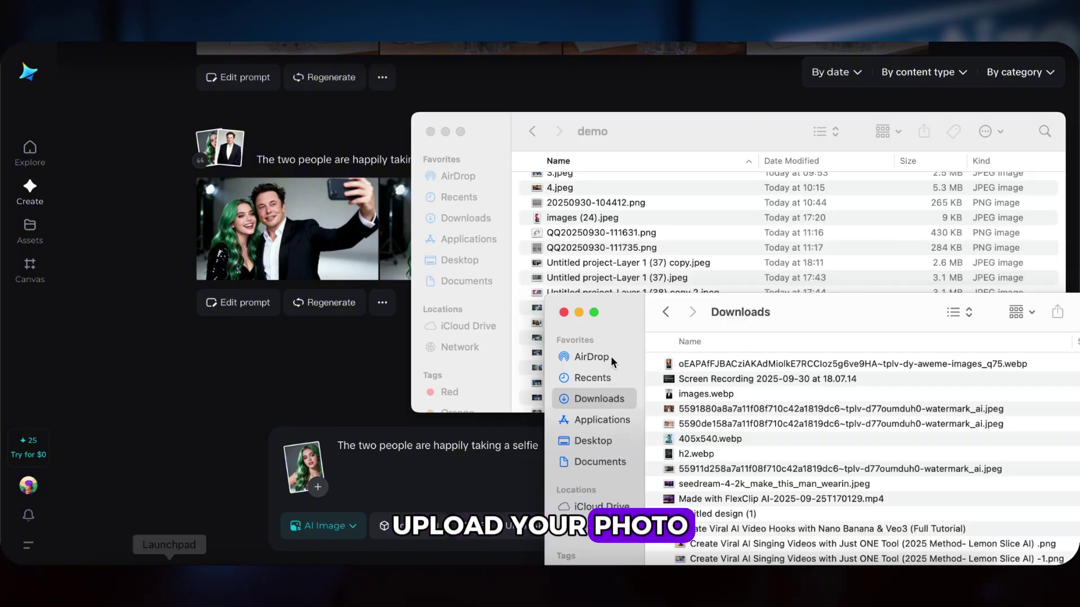
{"action": "left_click_drag", "start_coordinate": [731, 364], "coordinate": [416, 444]}
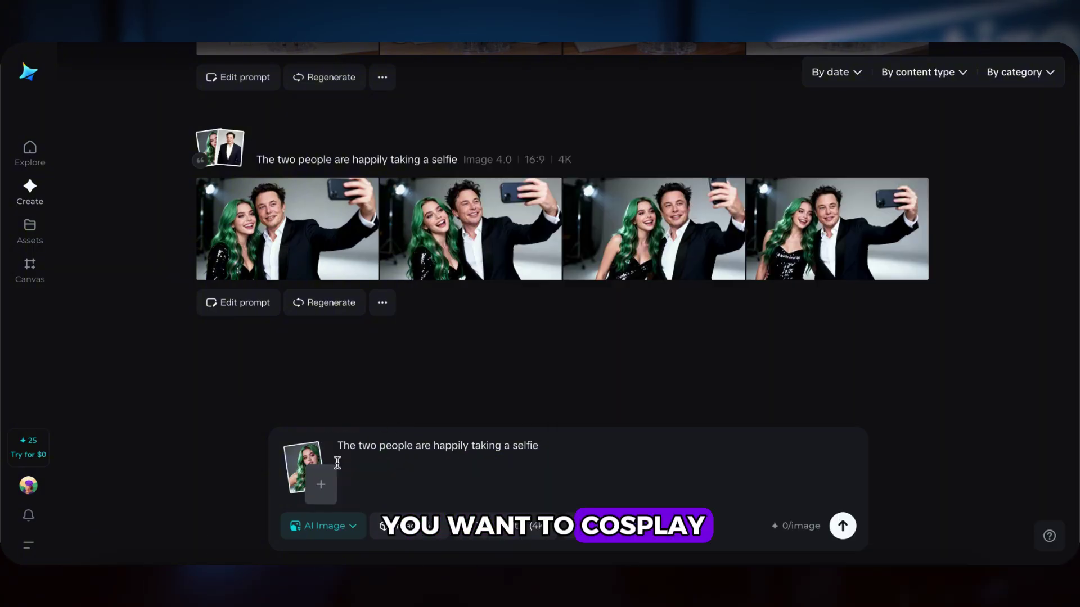
{"action": "triple_click", "coordinate": [578, 446]}
{"action": "type", "text": "Let the woman in Figure 1 cosplay the anime character in Figure 2, and change the background to the anime exhibition."}
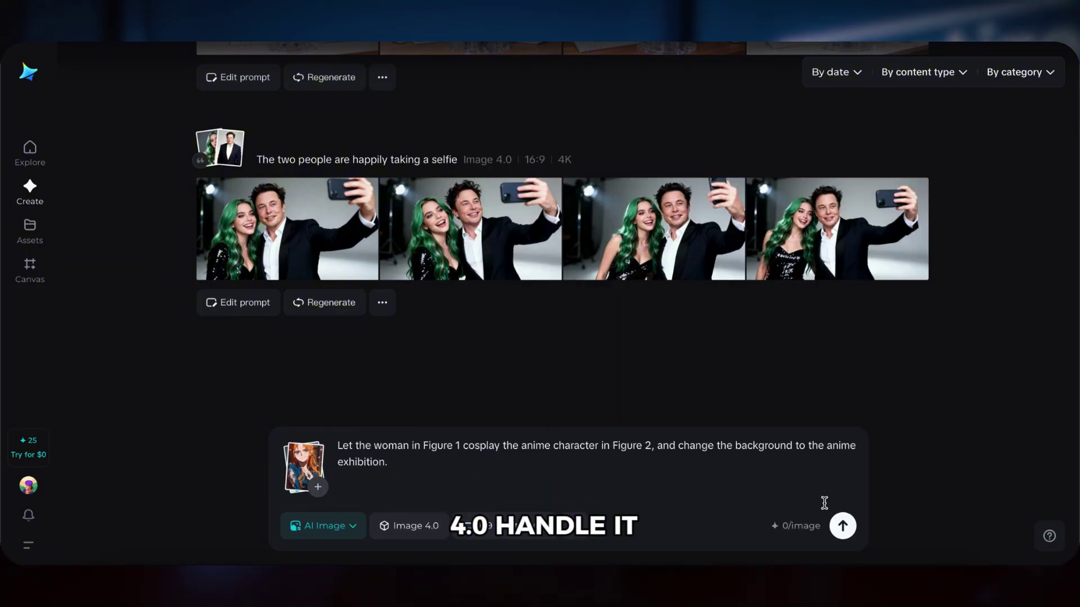
- Generate the anime exhibition cosplay images and view the first three results
{"action": "left_click", "coordinate": [842, 526]}
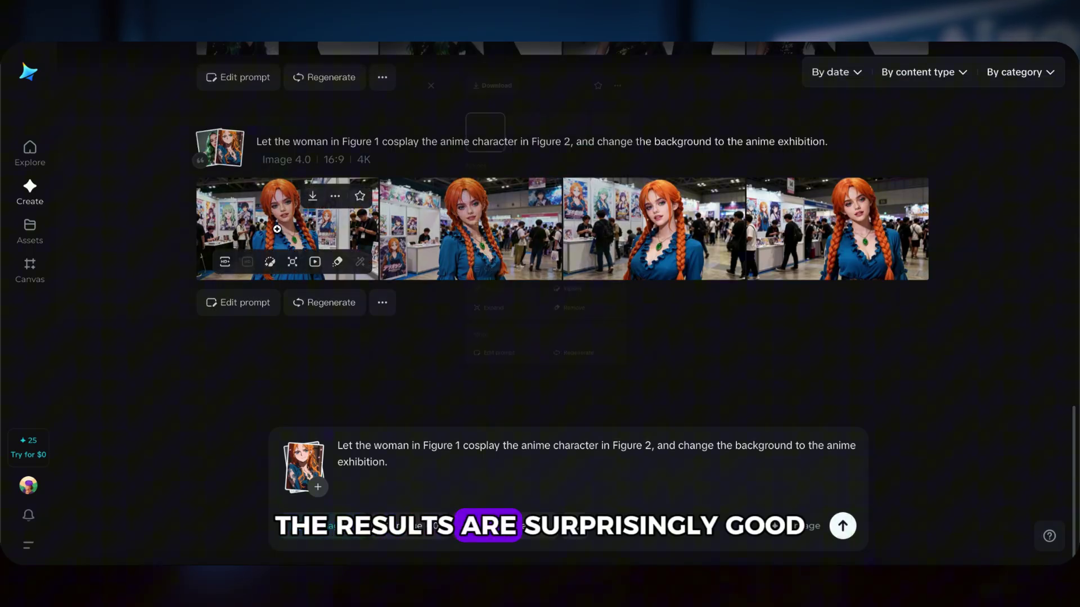
{"action": "left_click", "coordinate": [281, 225]}
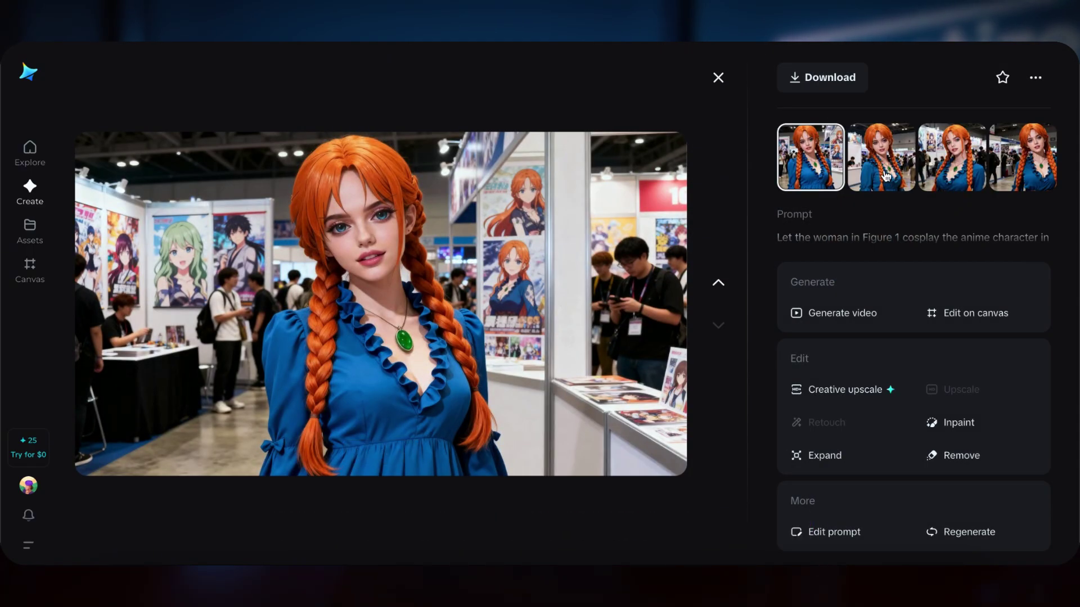
{"action": "left_click", "coordinate": [885, 170]}
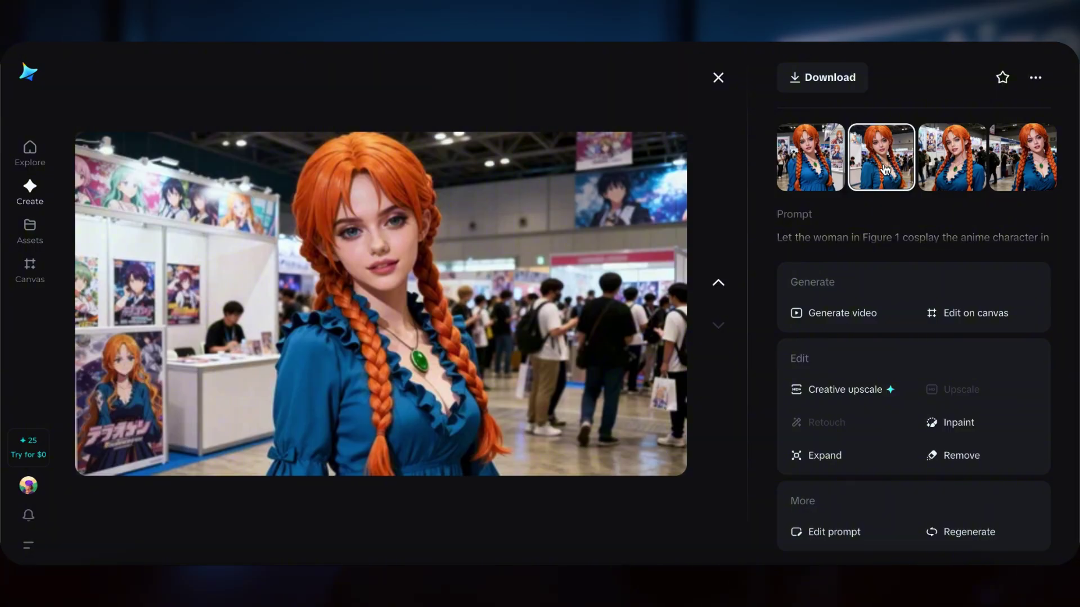
{"action": "left_click", "coordinate": [972, 170]}
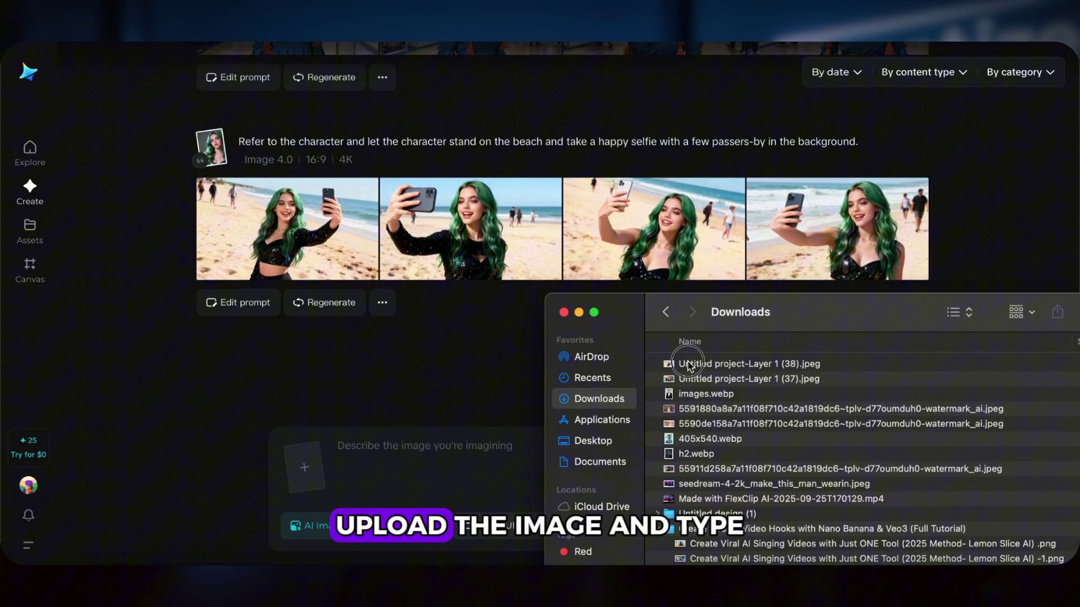
- From Untitled project-Layer 1 (38).jpeg, generate images with a girl as protagonist, other background characters removed and everything else unchanged, and view the first
{"action": "left_click_drag", "start_coordinate": [686, 364], "coordinate": [800, 494]}
{"action": "type", "text": "Choose a girl as the protagonist, remove other characters in the background, and keep everything else unchanged."}
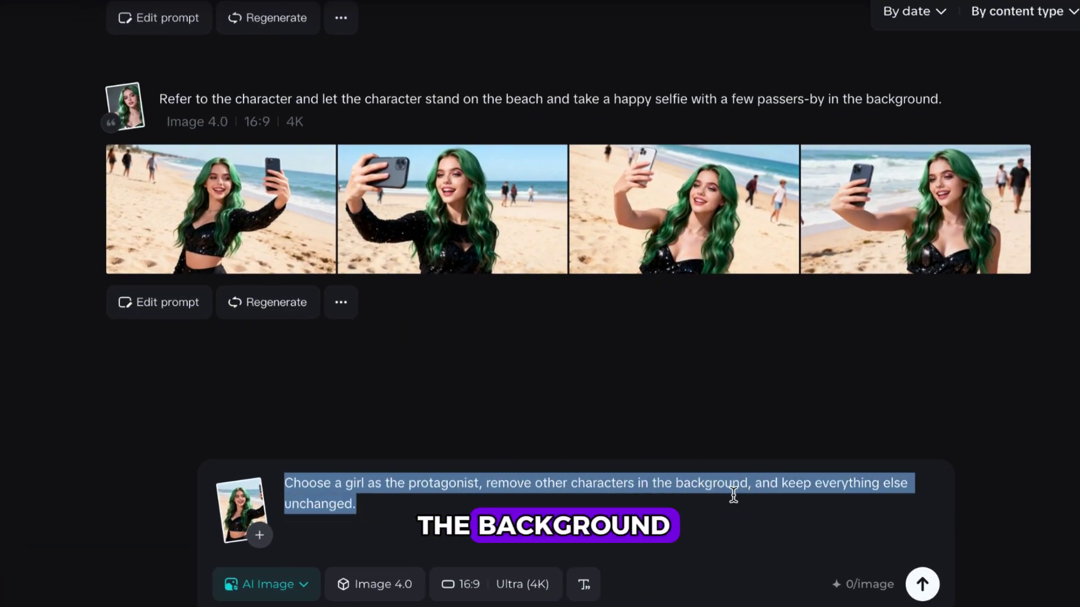
{"action": "left_click", "coordinate": [669, 506]}
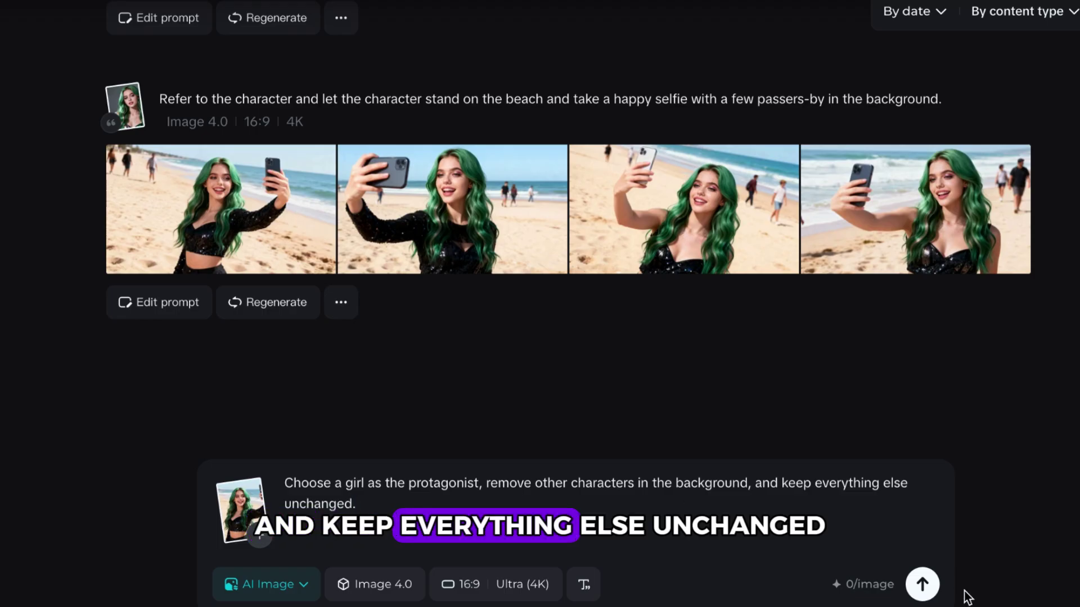
{"action": "left_click", "coordinate": [929, 595]}
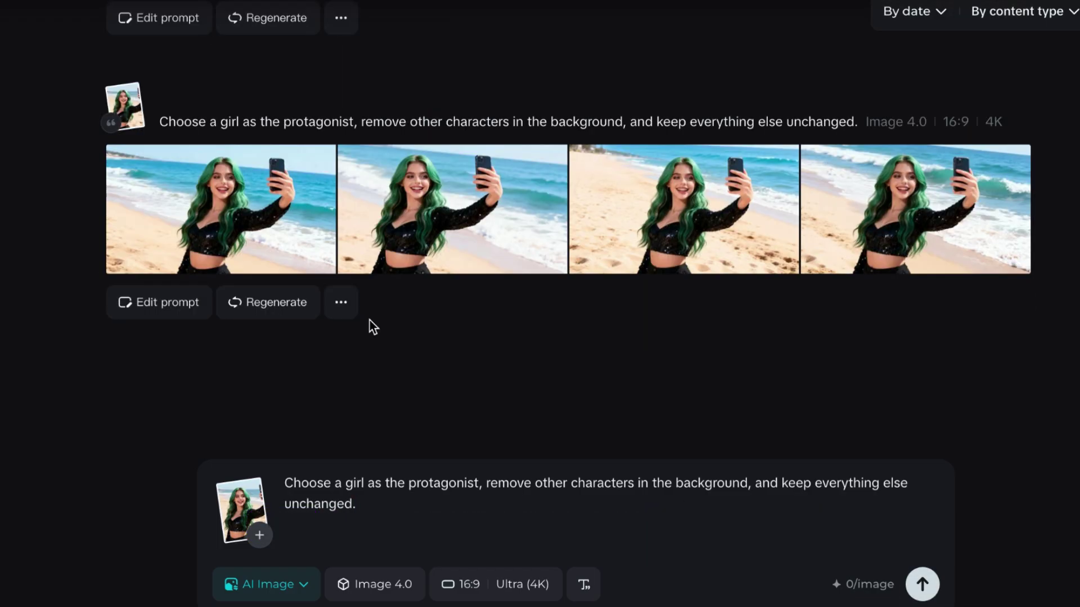
{"action": "left_click", "coordinate": [229, 208]}
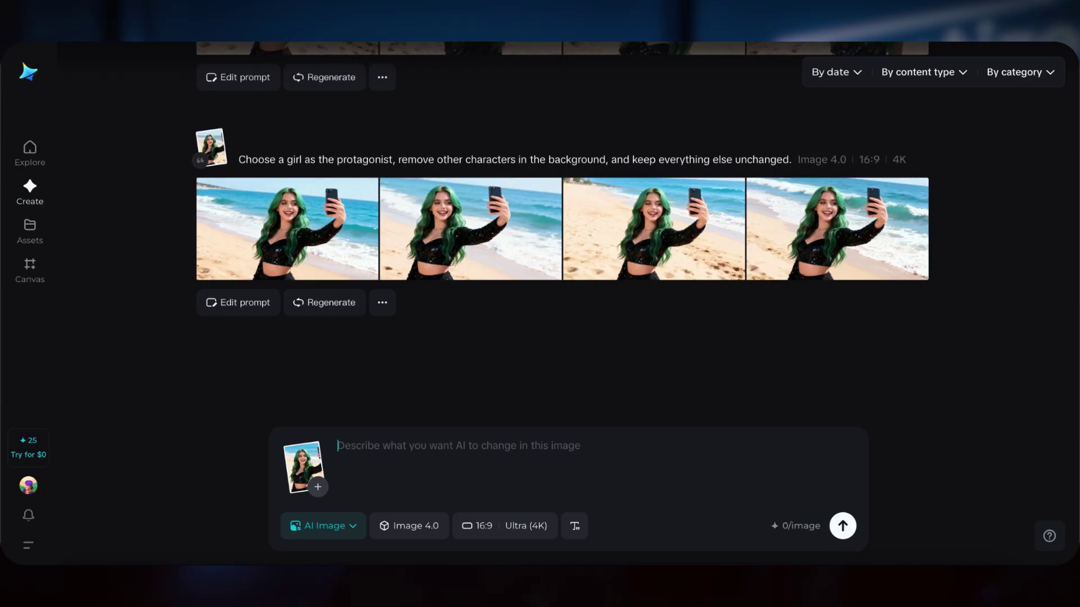
- Generate 360-degree overhead, elevated and back views of the beach girl, keeping her appearance and outfit, and view the first result
{"action": "type", "text": "Refer to this image, generate three images from different views:360-degree overhead view, an elevated view, and a back view. Don't change the girl's appearance and outfit."}
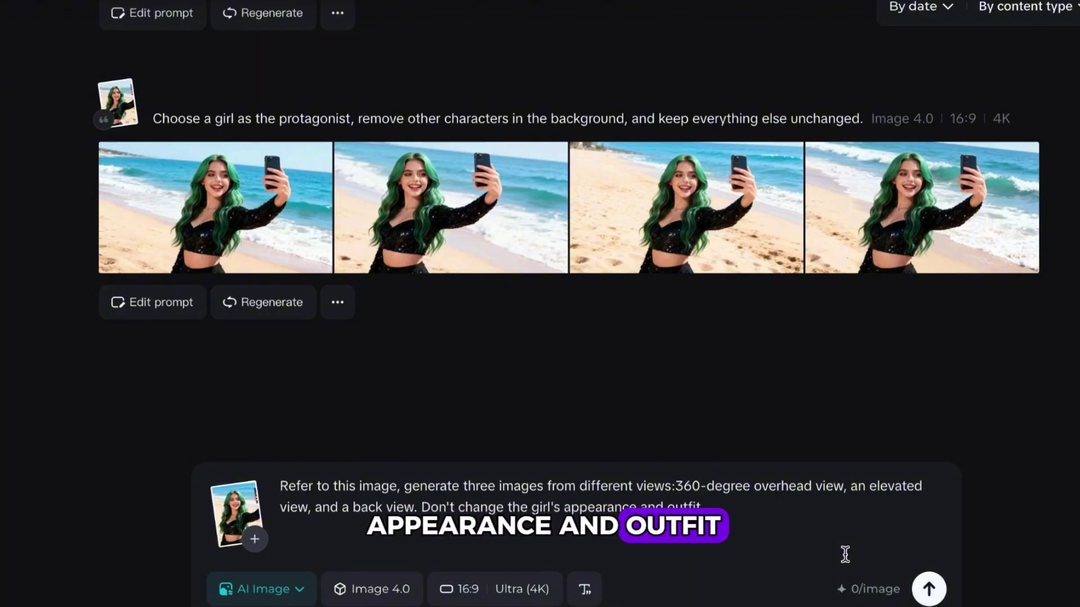
{"action": "left_click", "coordinate": [929, 588]}
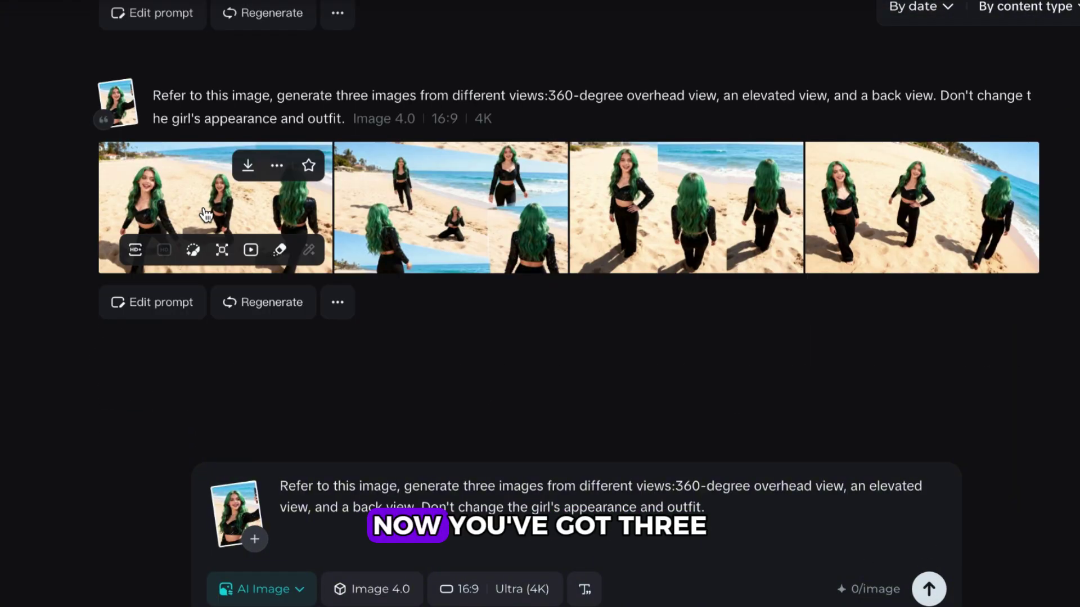
{"action": "left_click", "coordinate": [205, 213]}
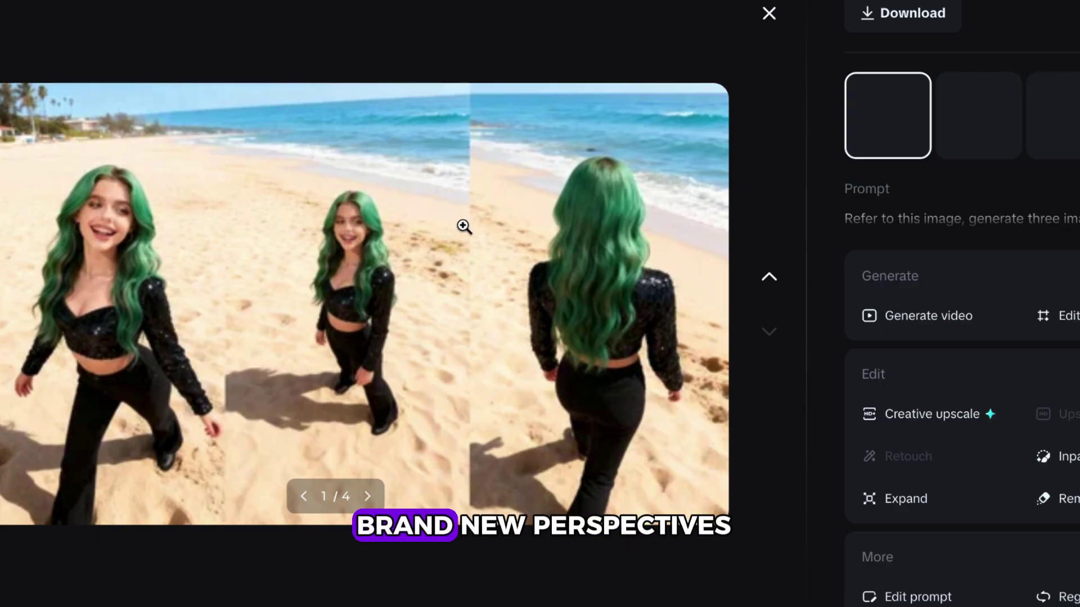
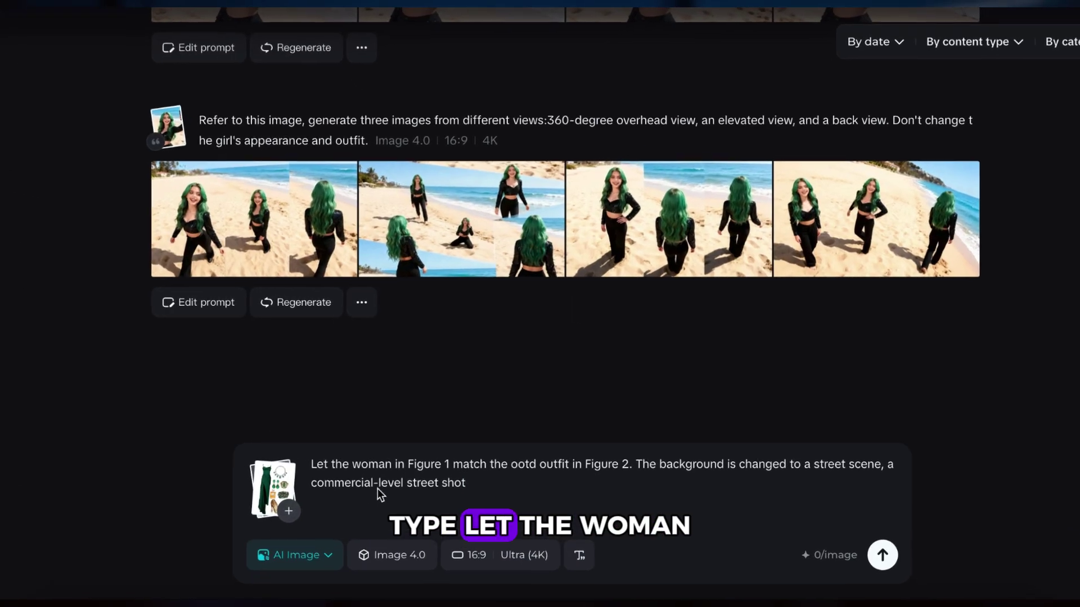
- Generate images from the prompt matching the woman in Figure 1 to the ootd outfit in Figure 2 in a commercial-level street shot
{"action": "left_click_drag", "start_coordinate": [336, 455], "coordinate": [475, 472]}
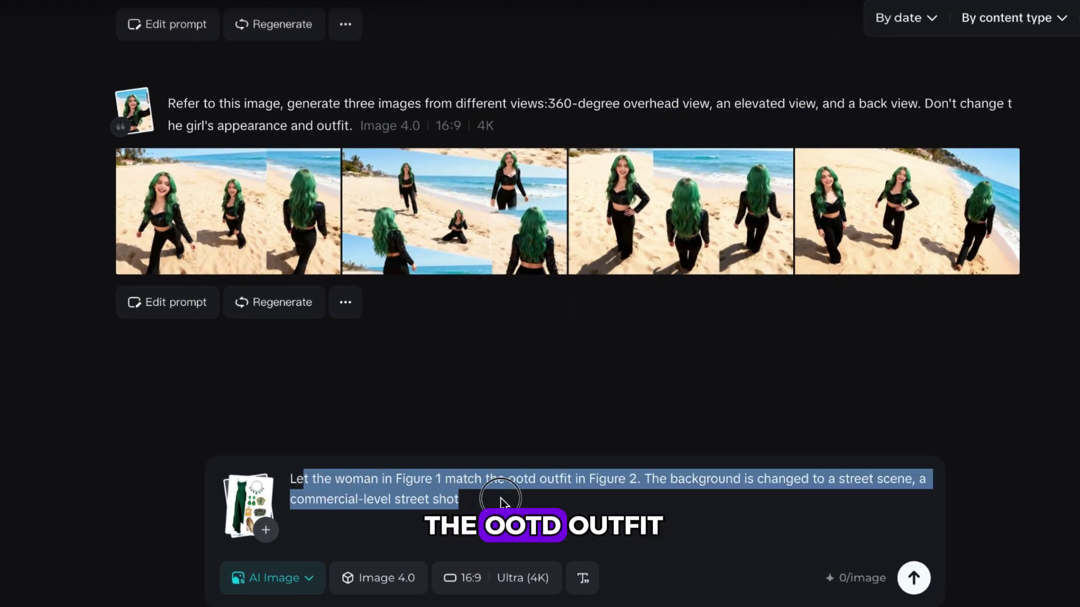
{"action": "left_click", "coordinate": [700, 500]}
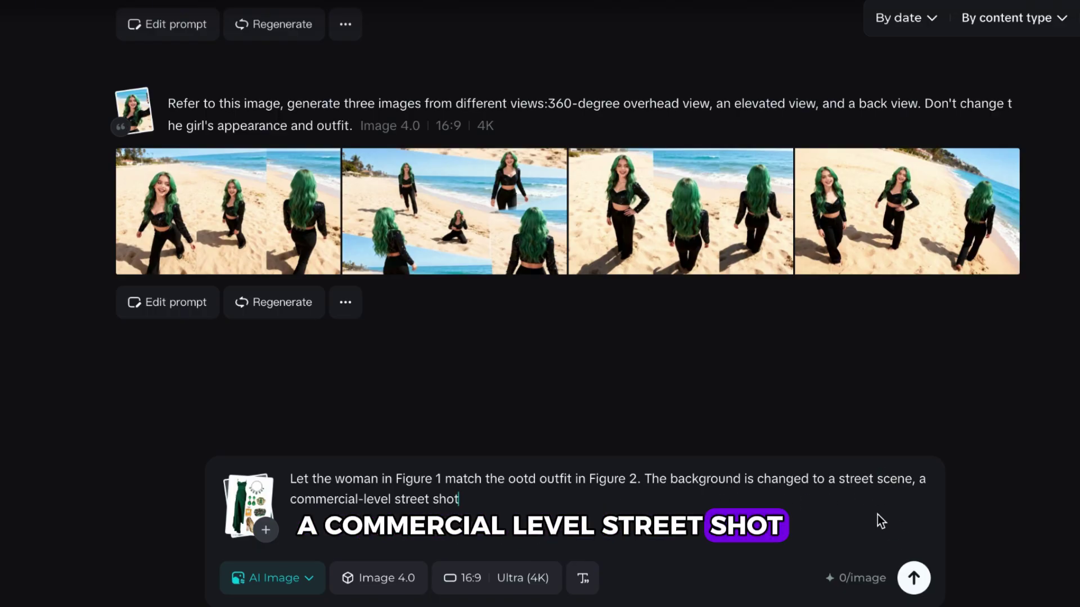
{"action": "left_click", "coordinate": [914, 578]}
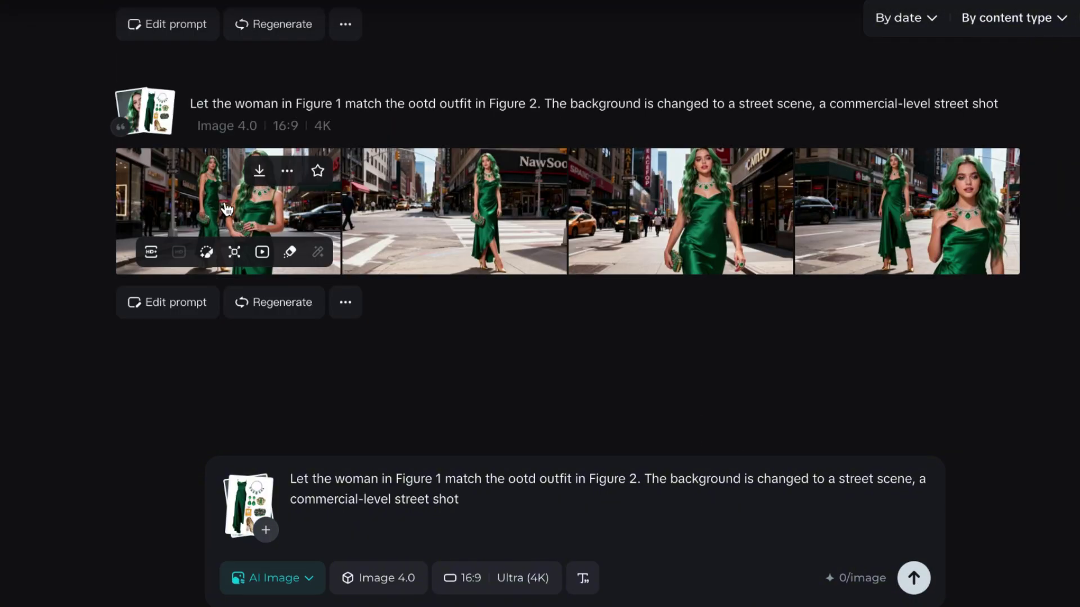
- View the generated street outfit images one after another, starting with the first
{"action": "left_click", "coordinate": [236, 208]}
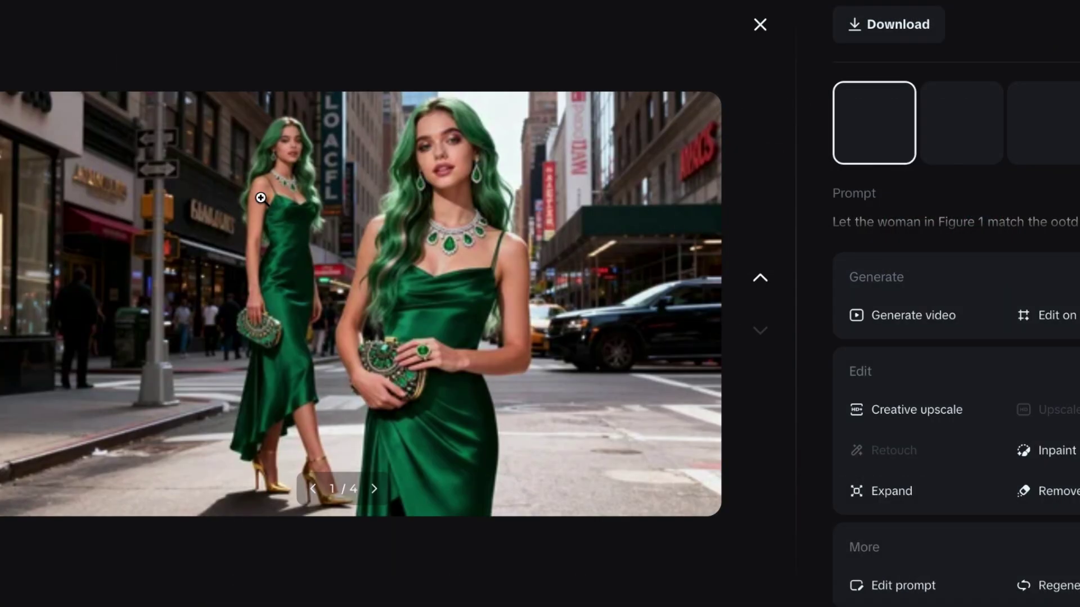
{"action": "left_click", "coordinate": [962, 123]}
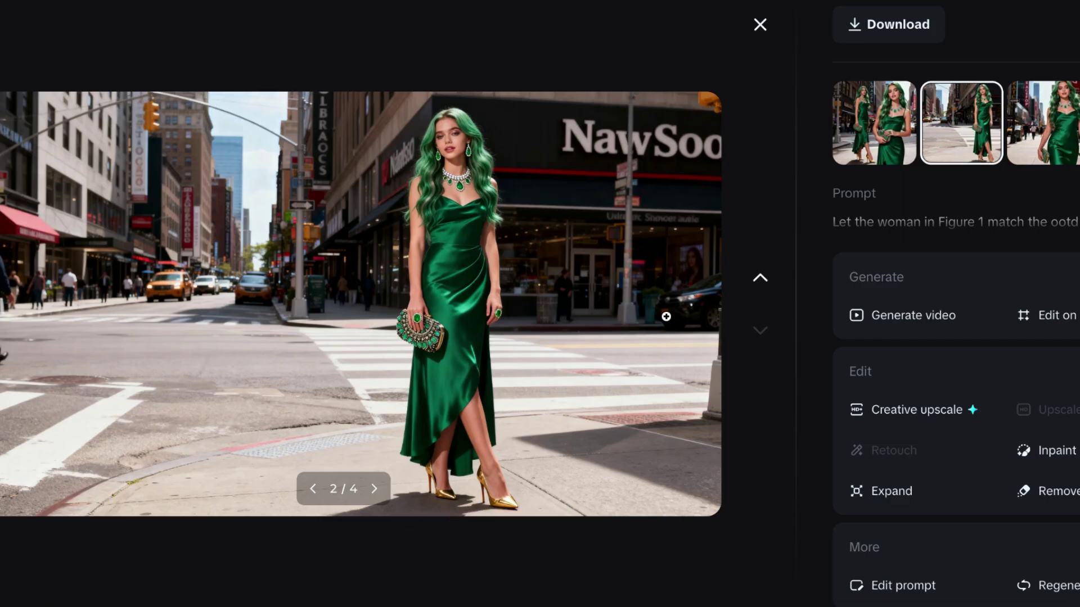
{"action": "left_click", "coordinate": [1050, 134]}
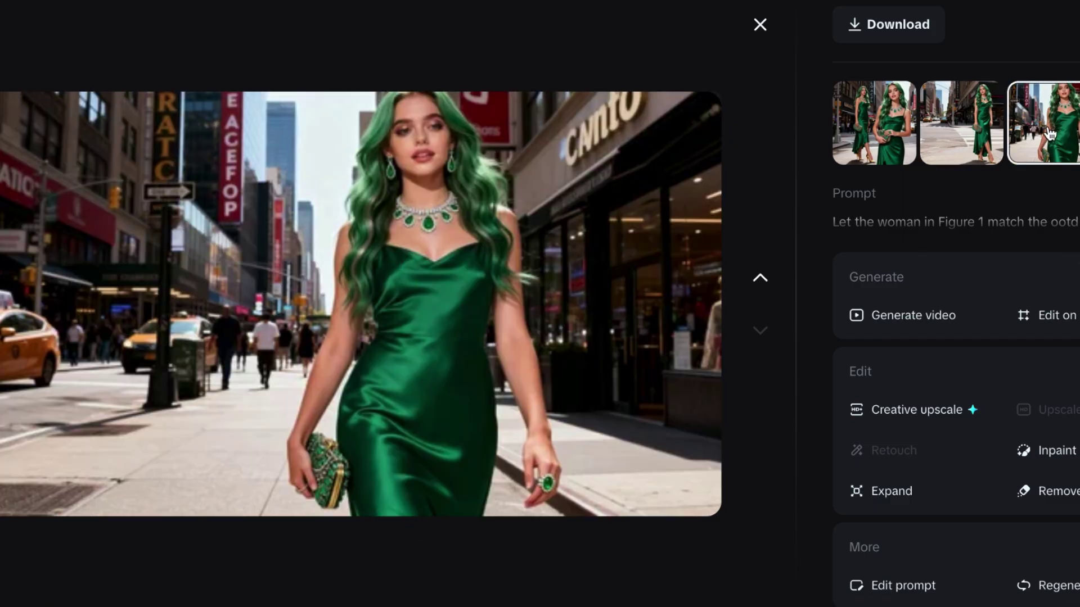
{"action": "left_click", "coordinate": [1076, 134]}
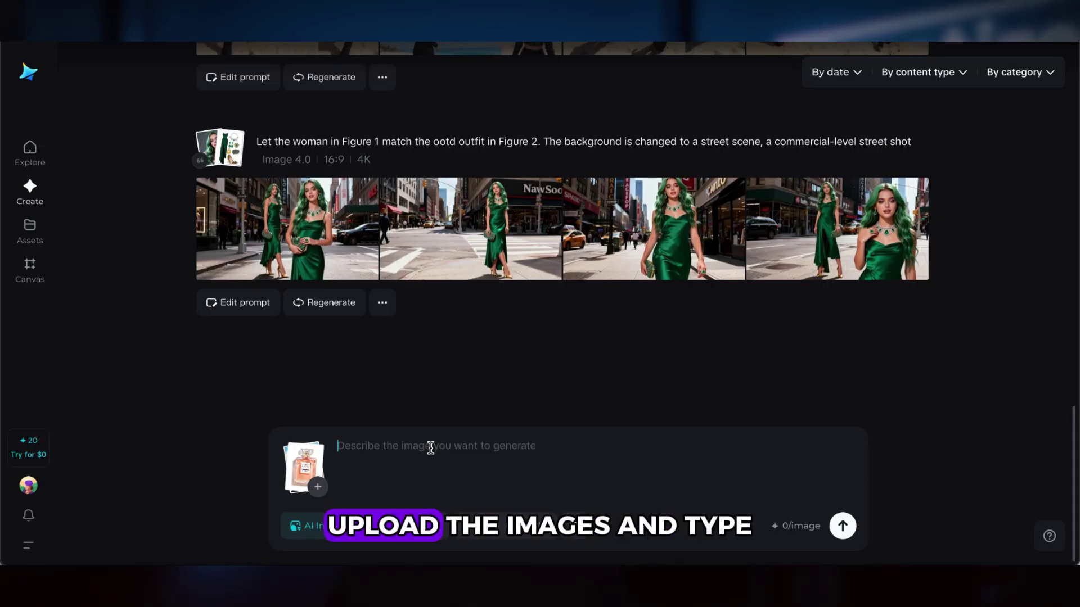
- Generate images from "Replace the phone held by the woman in Figure 1 with the perfume in Figure 2" and open a result
{"action": "type", "text": "Replace the phone held by the woman in Figure 1 with the perfume in Figure 2"}
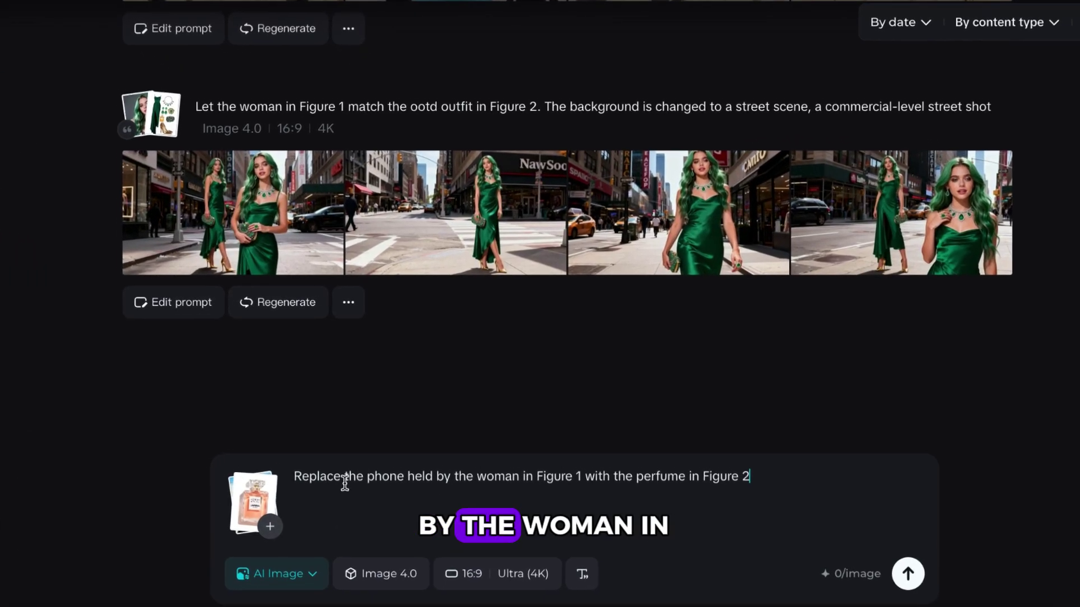
{"action": "left_click_drag", "start_coordinate": [345, 478], "coordinate": [749, 478]}
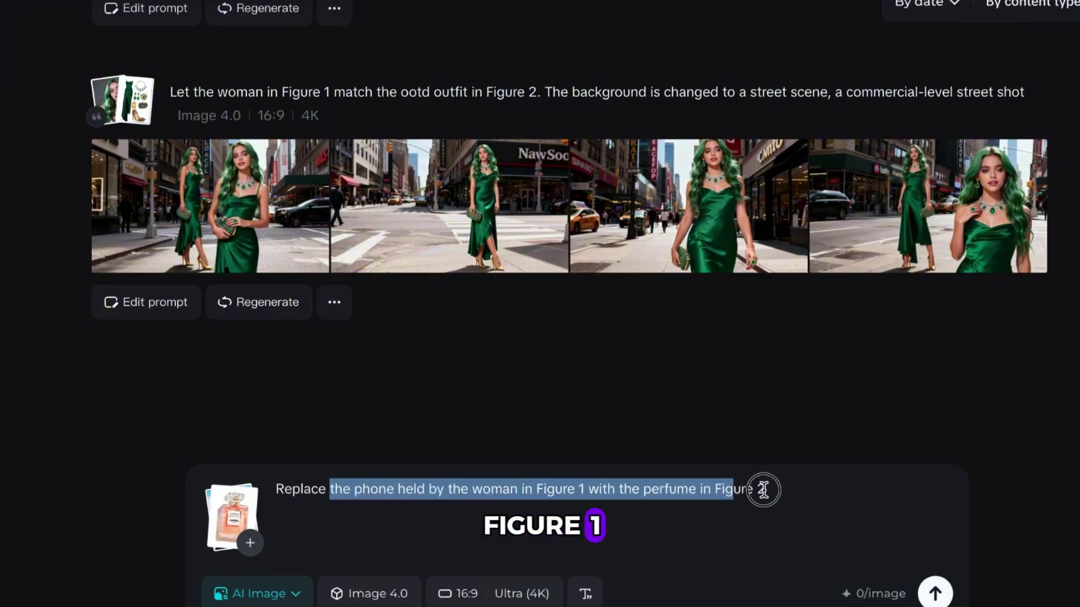
{"action": "left_click", "coordinate": [815, 497]}
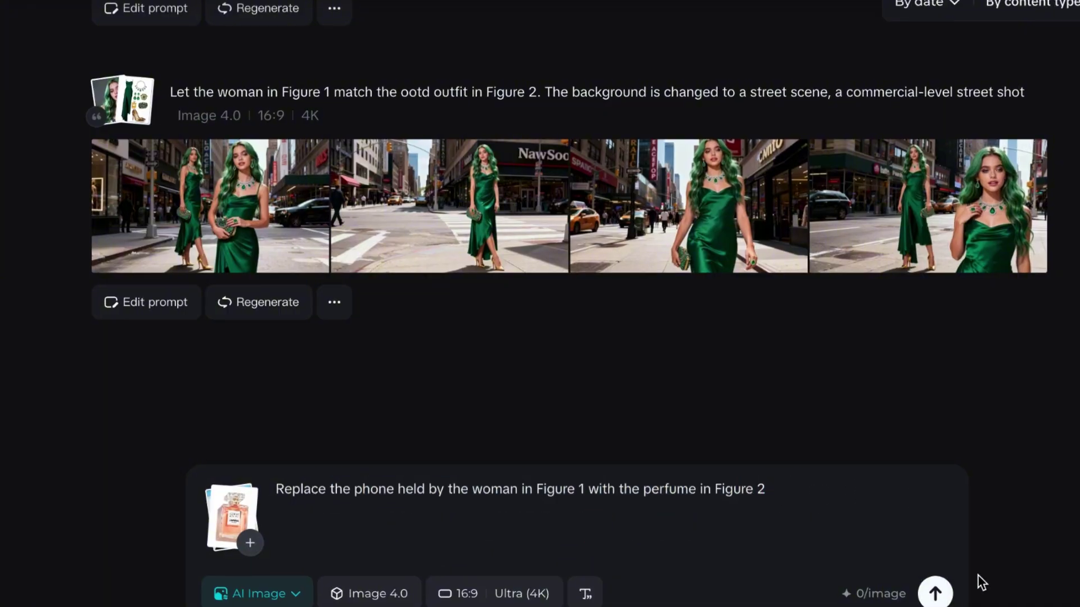
{"action": "left_click", "coordinate": [935, 593]}
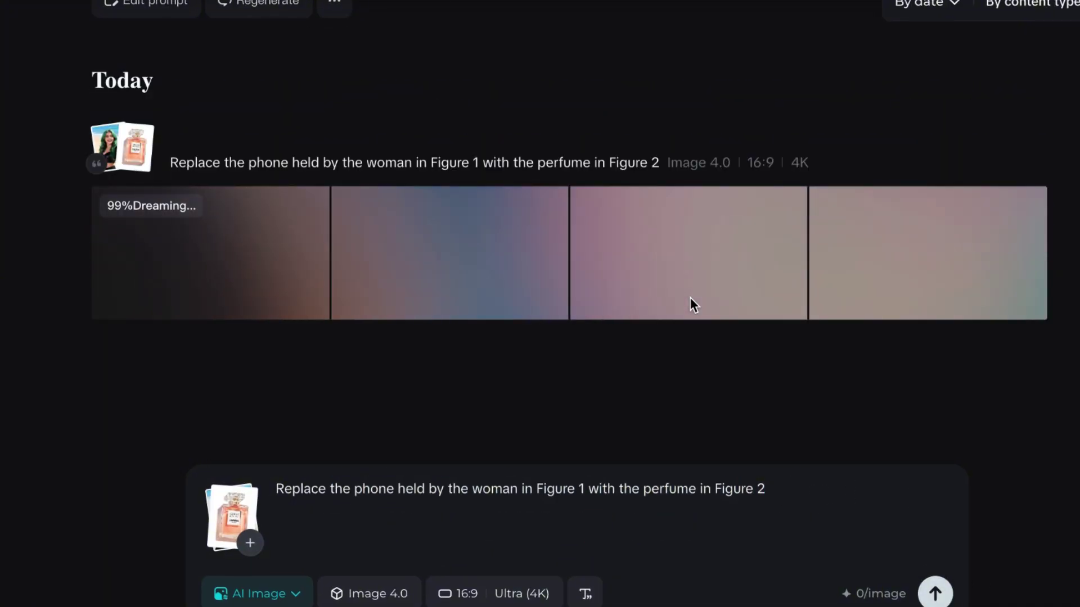
{"action": "left_click", "coordinate": [439, 187]}
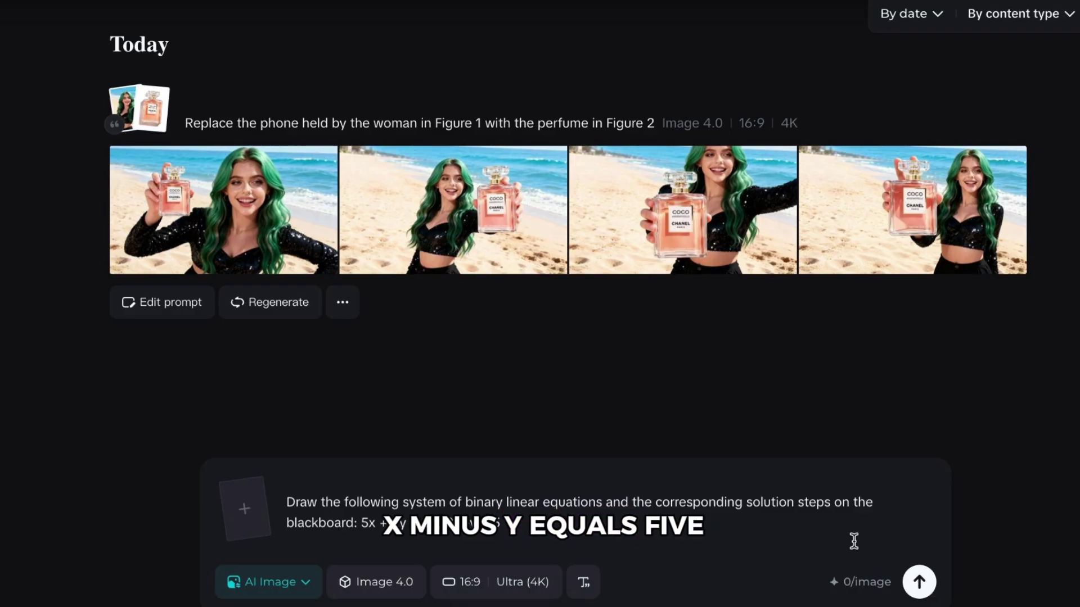
- Generate blackboard images solving the equations 5x + 2y = 26; 2x -y = 5 with solution steps, and view the first result
{"action": "left_click", "coordinate": [925, 592]}
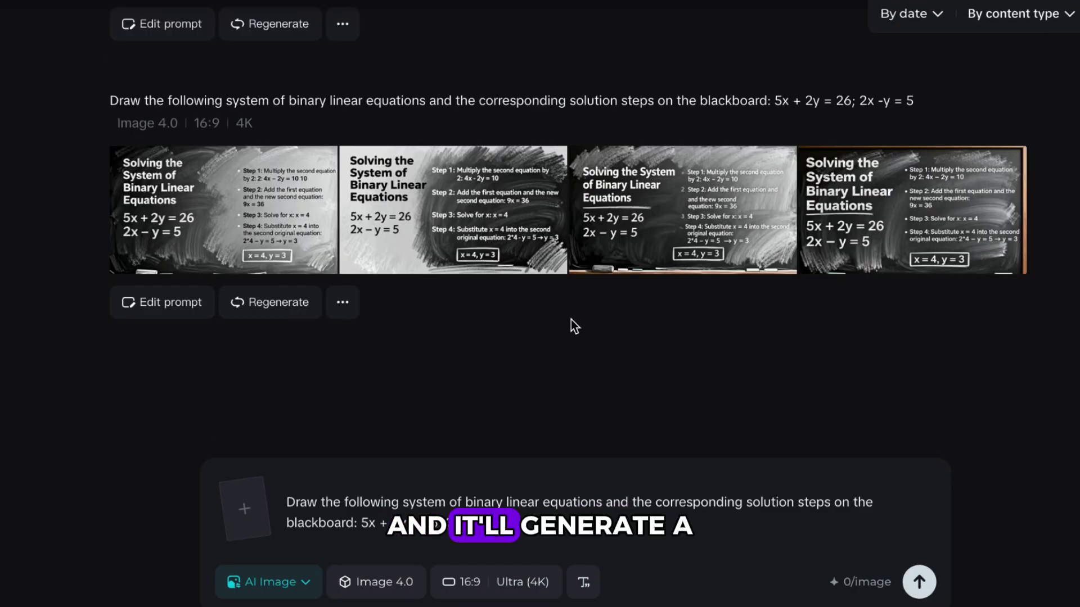
{"action": "mouse_move", "coordinate": [308, 265]}
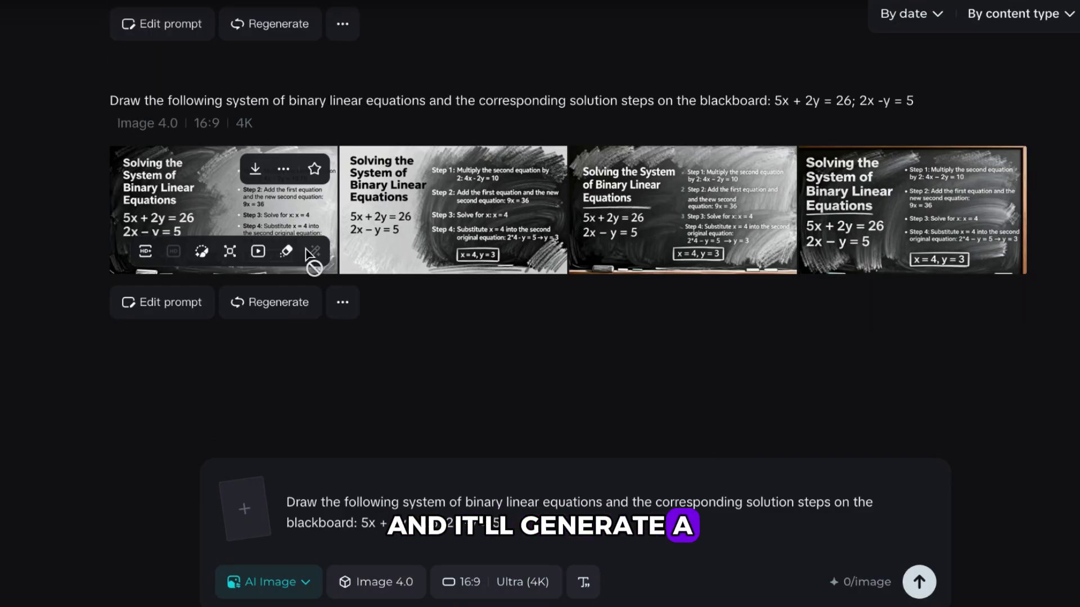
{"action": "left_click", "coordinate": [209, 208]}
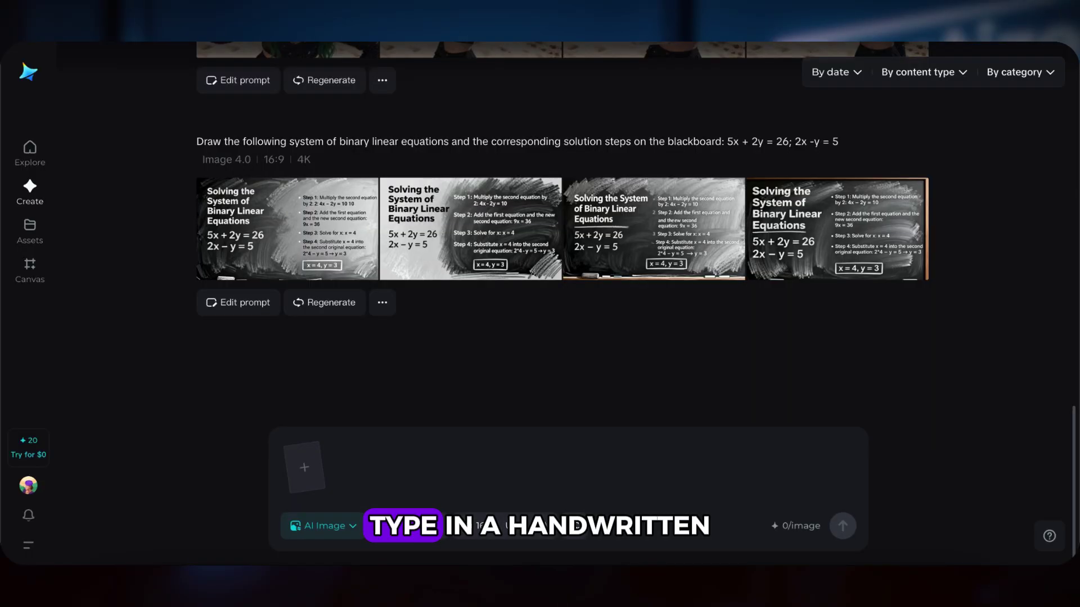
- Generate images from "In a handwritten journal style, create a tutorial diagram for ice cream making steps, with the step descriptions in English." and open the first result
{"action": "type", "text": "In a handwritten journal style, create a tutorial diagram for ice cream making steps, with the step descriptions in English."}
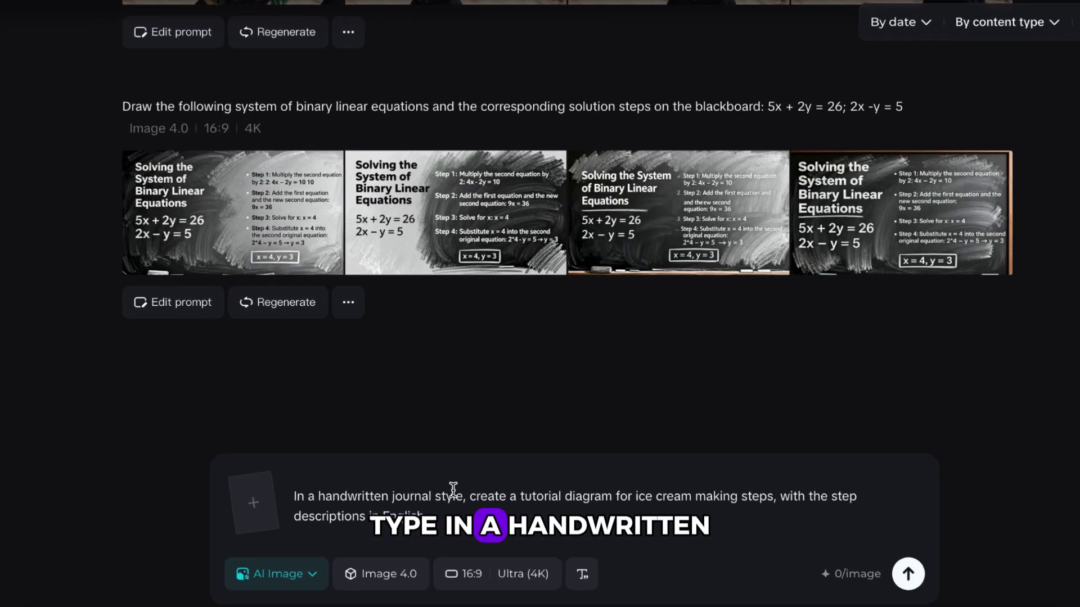
{"action": "left_click_drag", "start_coordinate": [368, 496], "coordinate": [594, 510]}
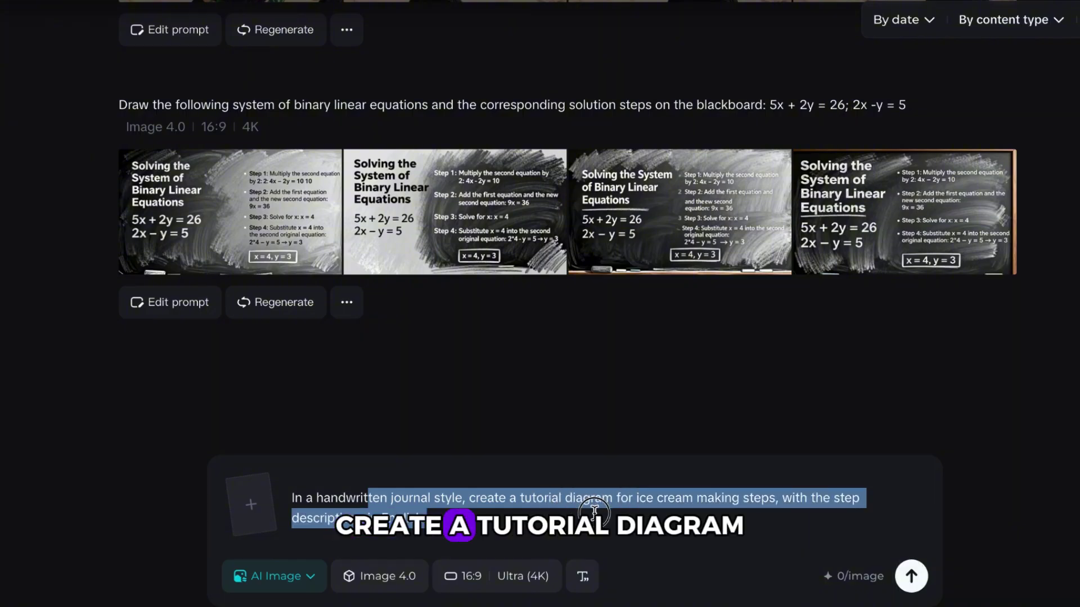
{"action": "left_click", "coordinate": [596, 511]}
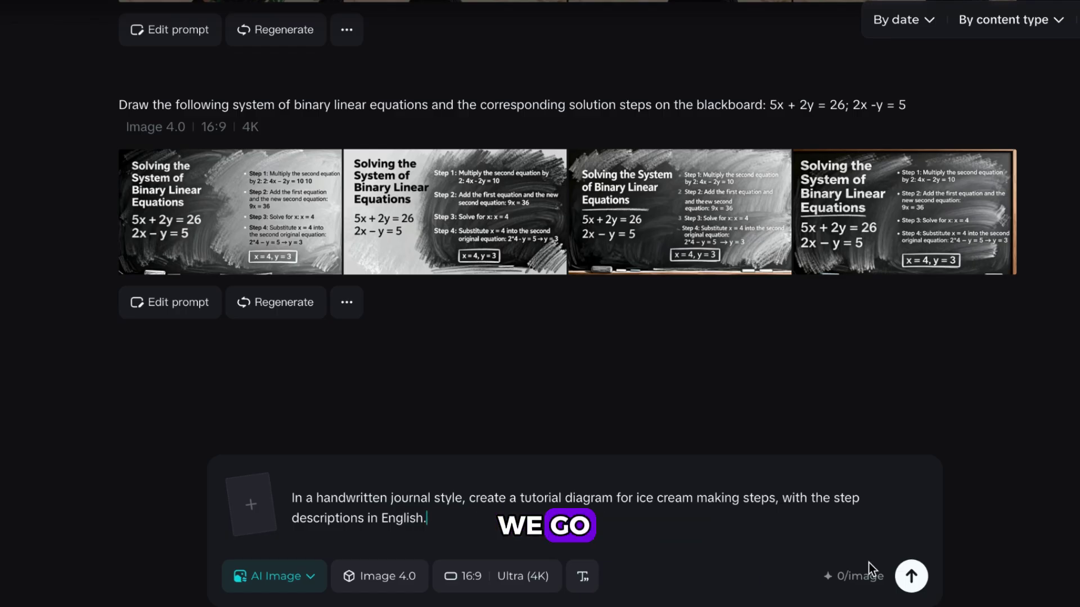
{"action": "left_click", "coordinate": [911, 576]}
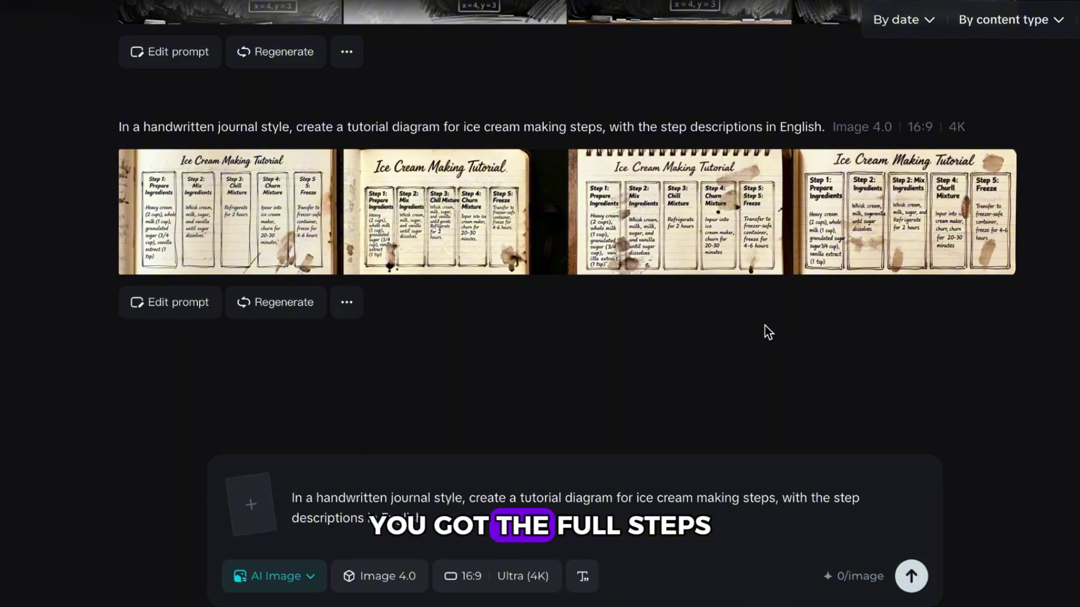
{"action": "left_click", "coordinate": [204, 193]}
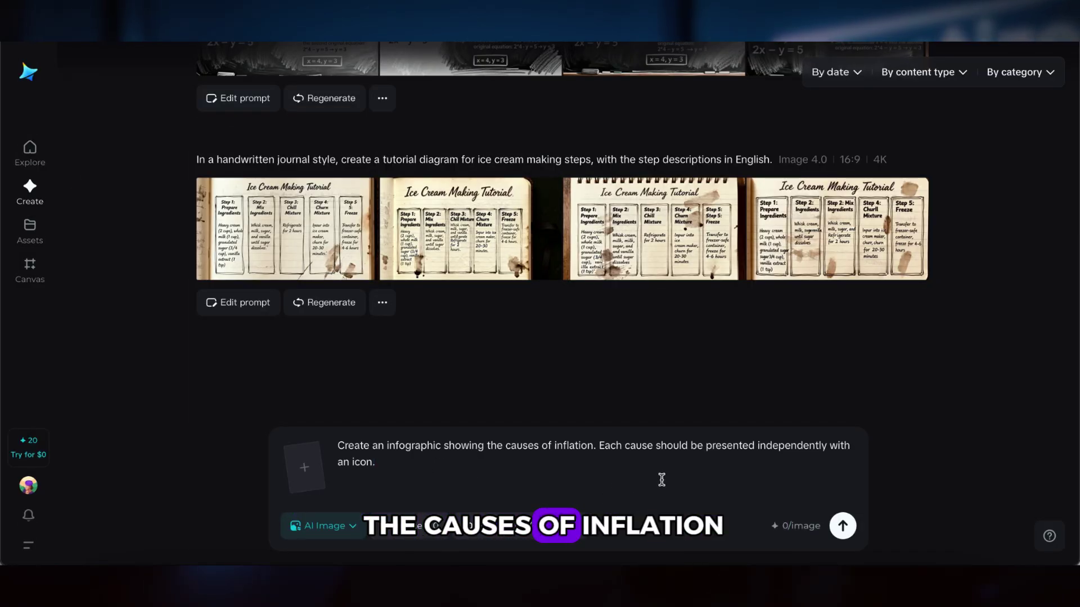
- Generate an infographic showing the causes of inflation, each presented independently with an icon, and view the second and first results
{"action": "left_click", "coordinate": [843, 527]}
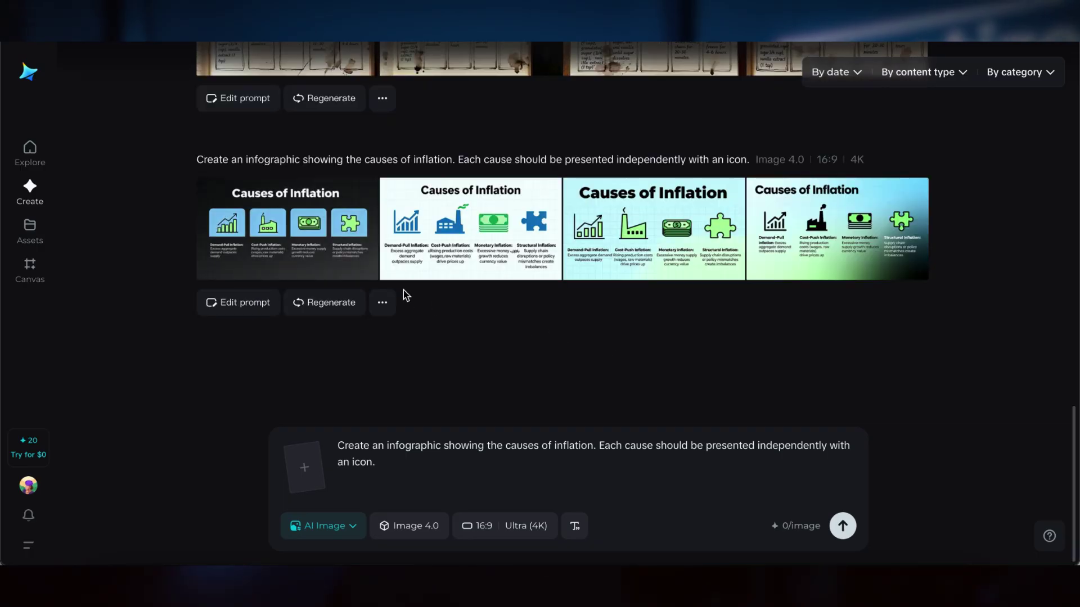
{"action": "left_click", "coordinate": [450, 216]}
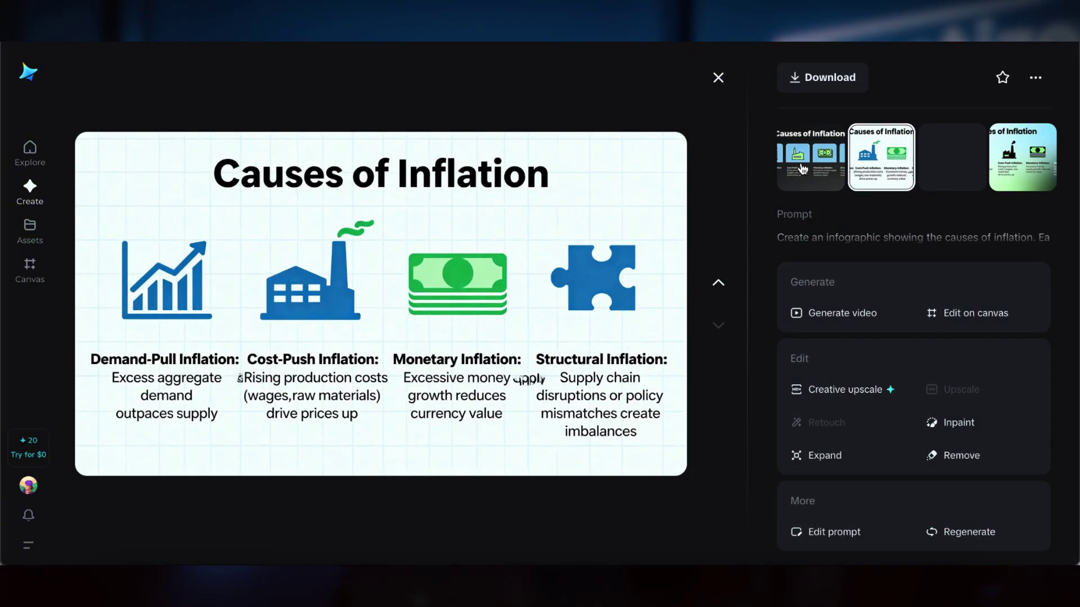
{"action": "left_click", "coordinate": [803, 169]}
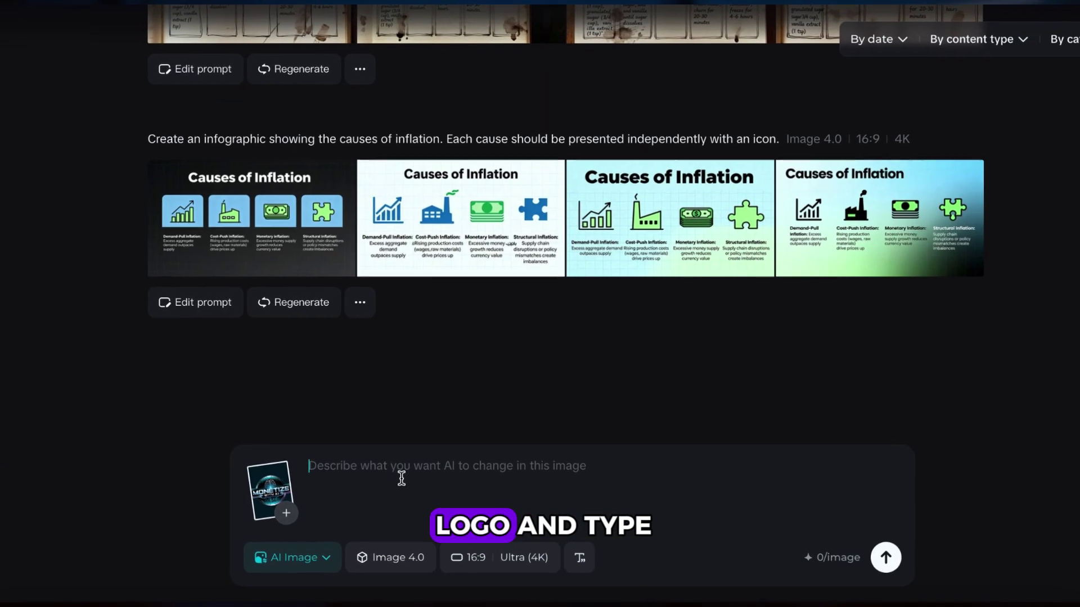
- Generate simple, modern, mainly blue product visuals for the outdoor sports brand "Monetize With AI" from the uploaded logo, and open the first result
{"action": "type", "text": "Refer to this logo, create a set of visual designs for an outdoor sports brand named \"Monetize With AI\". The products include packaging bags, hats, cards, wristbands, cartons, lanyards. The main visual color is blue, with a simple and modern style."}
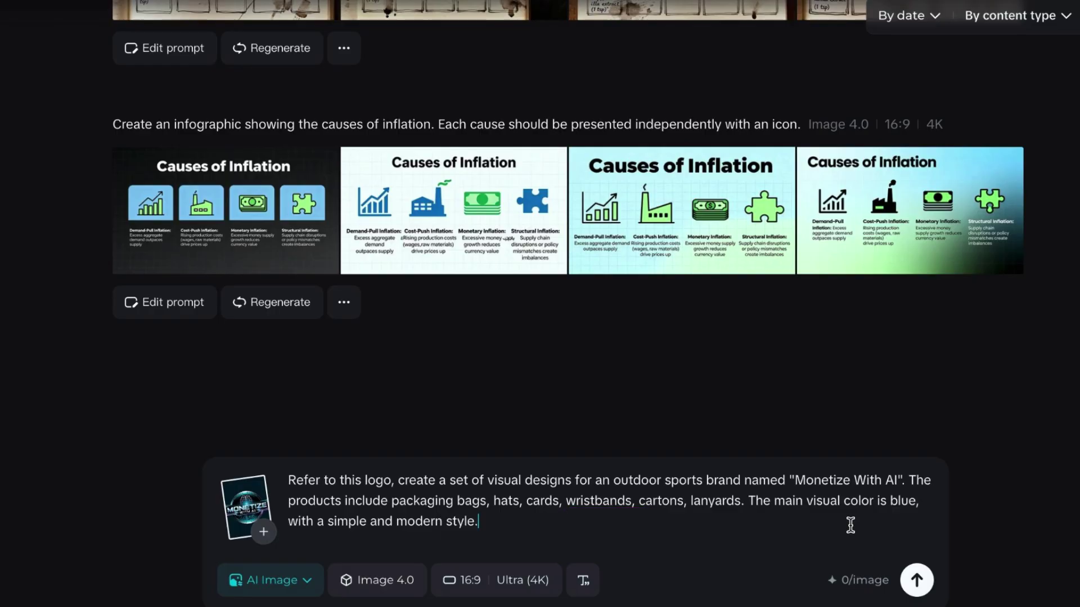
{"action": "left_click", "coordinate": [919, 591]}
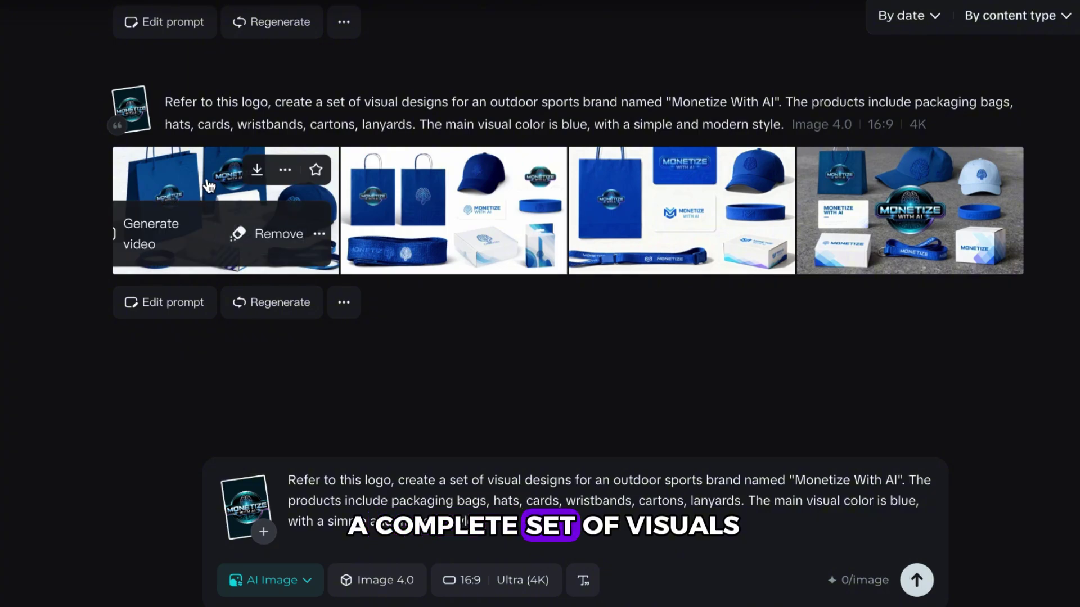
{"action": "left_click", "coordinate": [192, 180]}
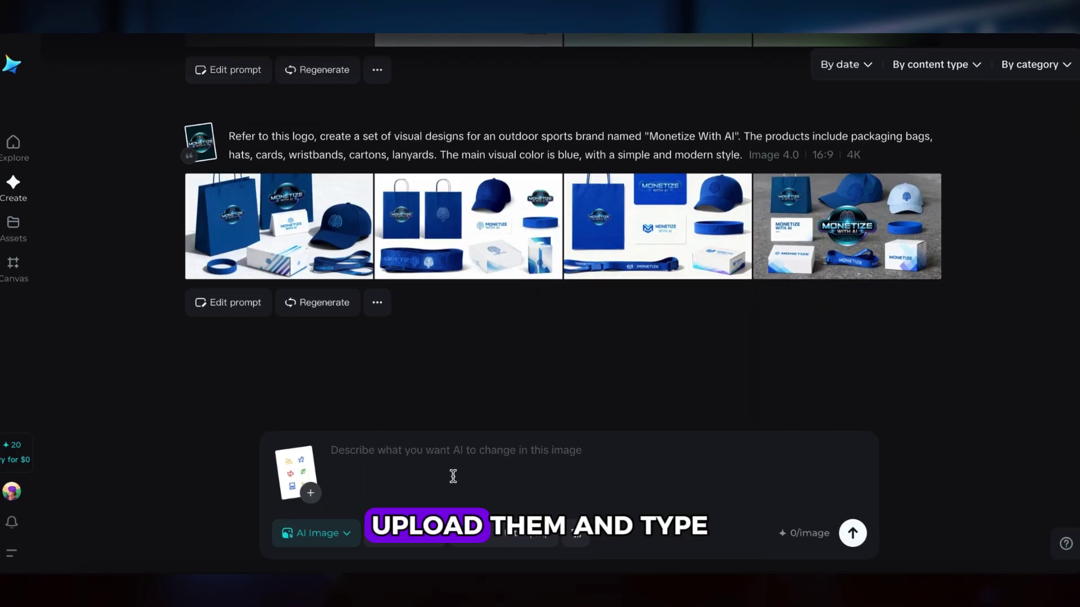
- Generate 9 linear minimalist application icons, from music to notebook, in a consistent color scheme from the reference icons, and open the second result
{"action": "type", "text": "Referencing the linear minimalist style of icons, design 9 application icons for different scenarios, including: music, weather, calendar, camera, chat, map, alarm clock, shopping cart, and notebook, while maintaining a consistent color scheme."}
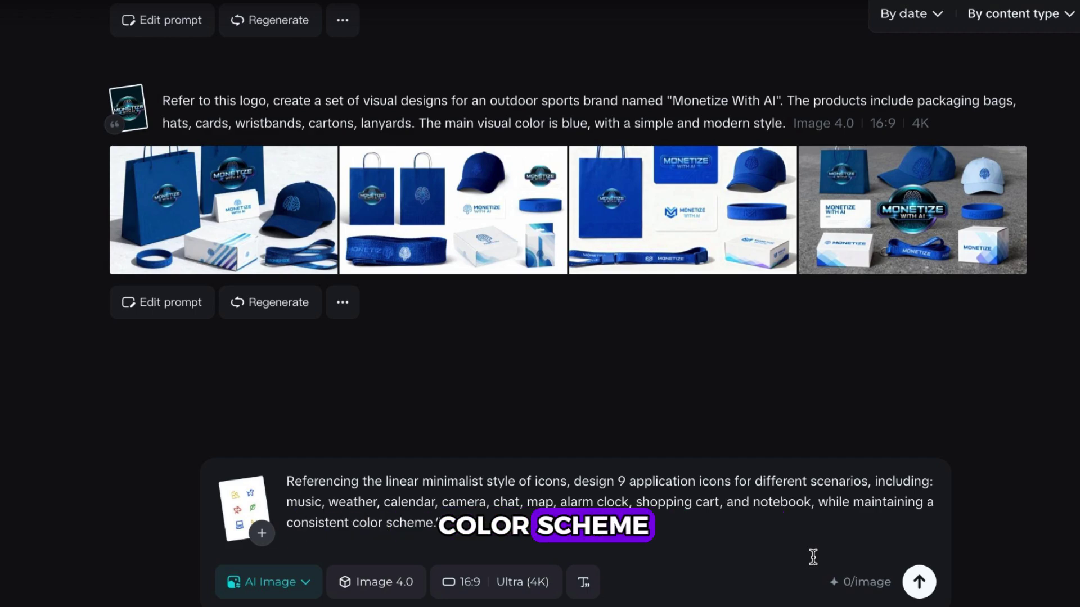
{"action": "left_click", "coordinate": [923, 597]}
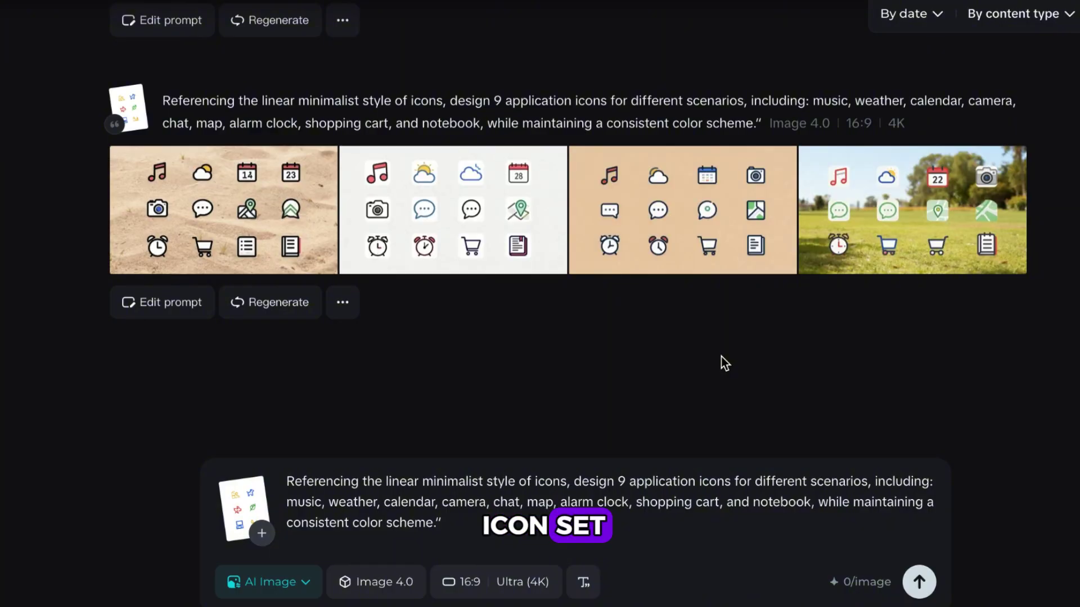
{"action": "left_click", "coordinate": [537, 266]}
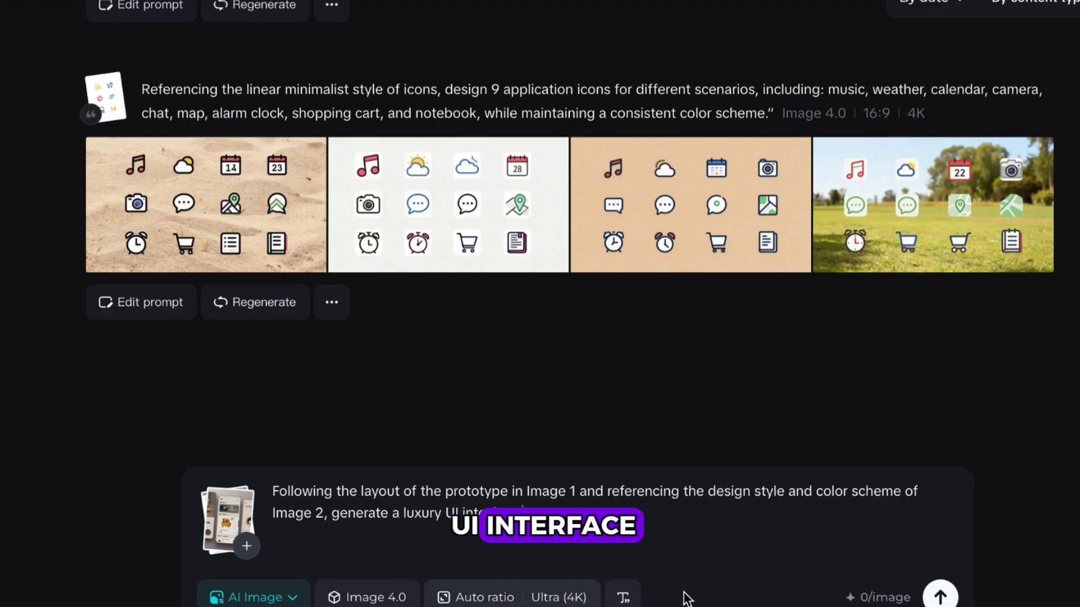
- Generate a luxury UI interface using Image 1's prototype layout and Image 2's design style and color scheme, and view the first two results
{"action": "left_click", "coordinate": [940, 597]}
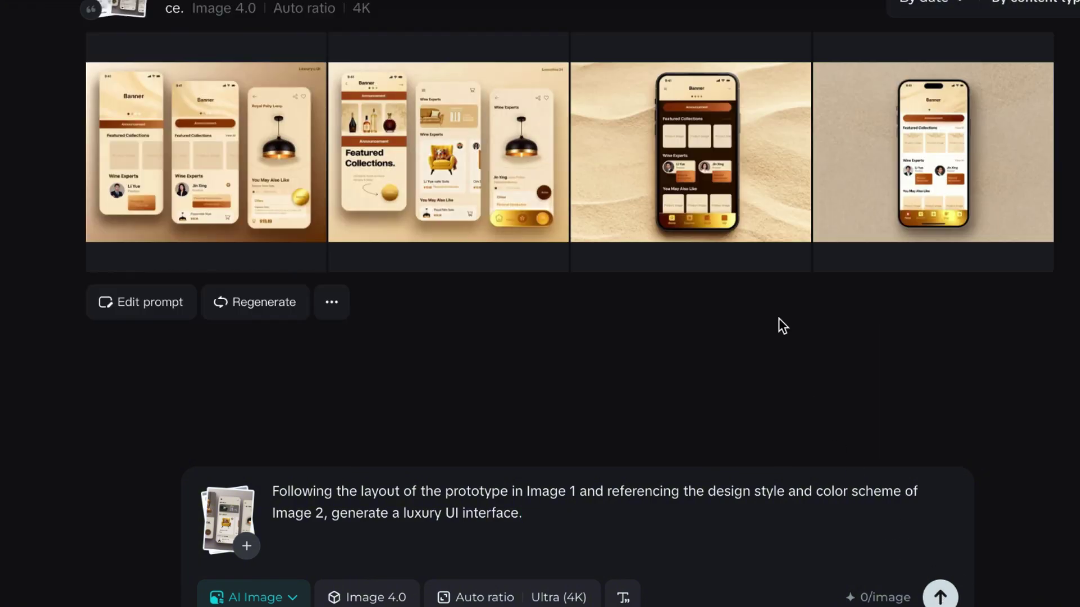
{"action": "left_click", "coordinate": [176, 136]}
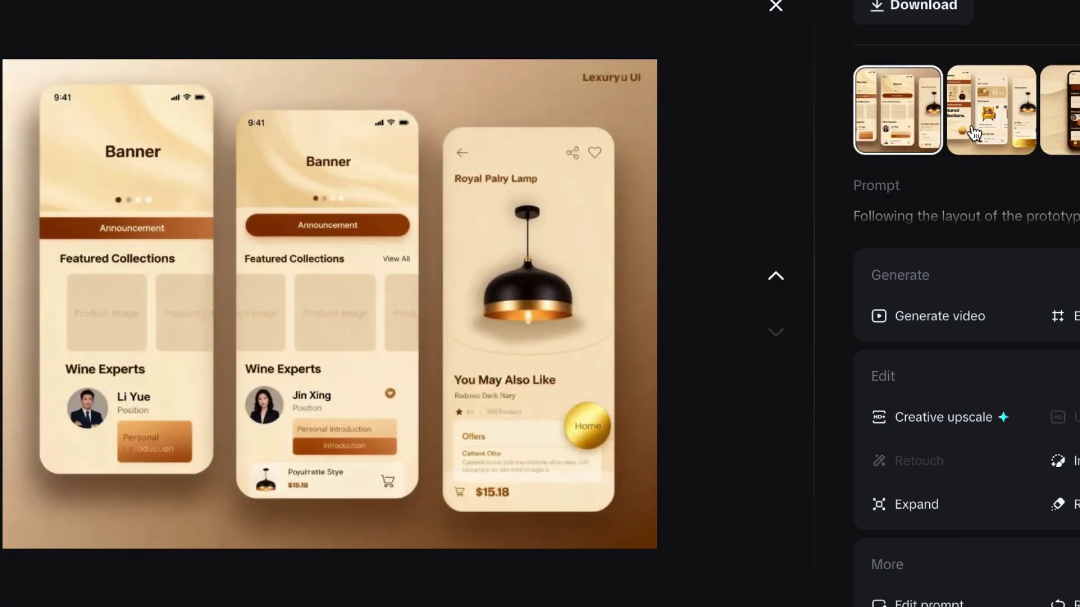
{"action": "left_click", "coordinate": [975, 133]}
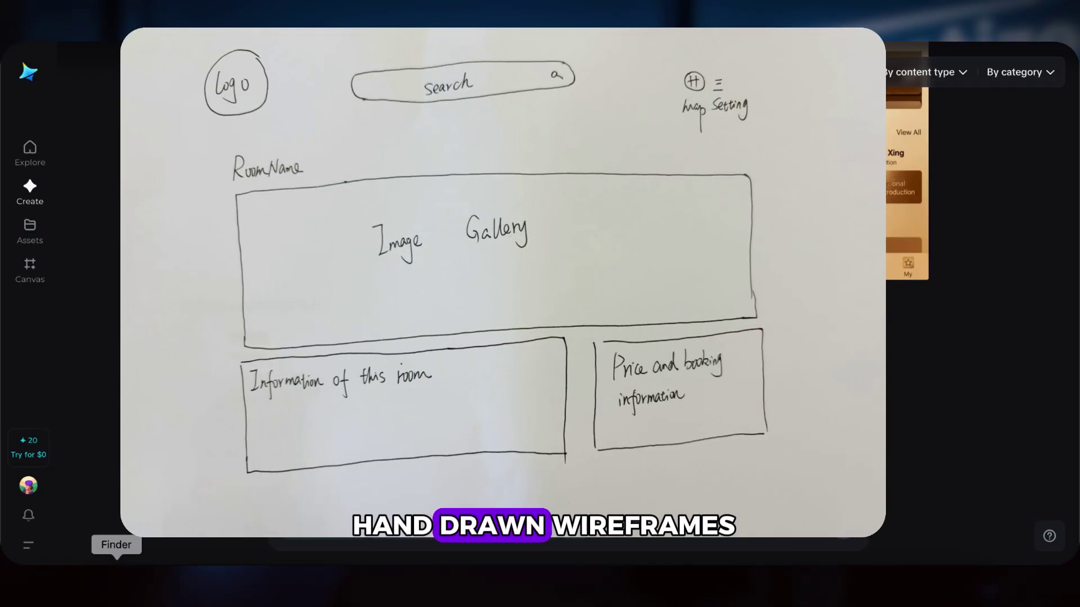
- Render the hand-drawn housing rental detail page wireframe as a 16:9 high-fidelity UI with sample gallery images and text, and open the third result
{"action": "left_click", "coordinate": [116, 582]}
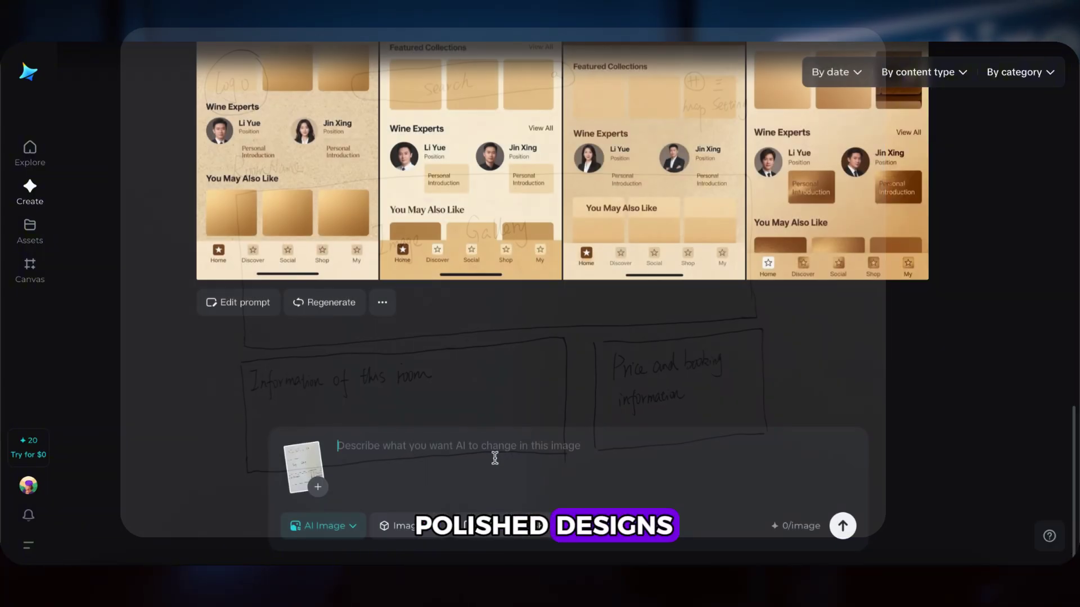
{"action": "type", "text": "This is a hand-drawn wireframe of a web-based housing rental platform's detail page. Please render it into a high-fidelity UI interface according to the textual annotations in the sketch. Add sample images in the gallery section, and include sample text content in the housing information and reservation information sections."}
{"action": "left_click", "coordinate": [478, 526]}
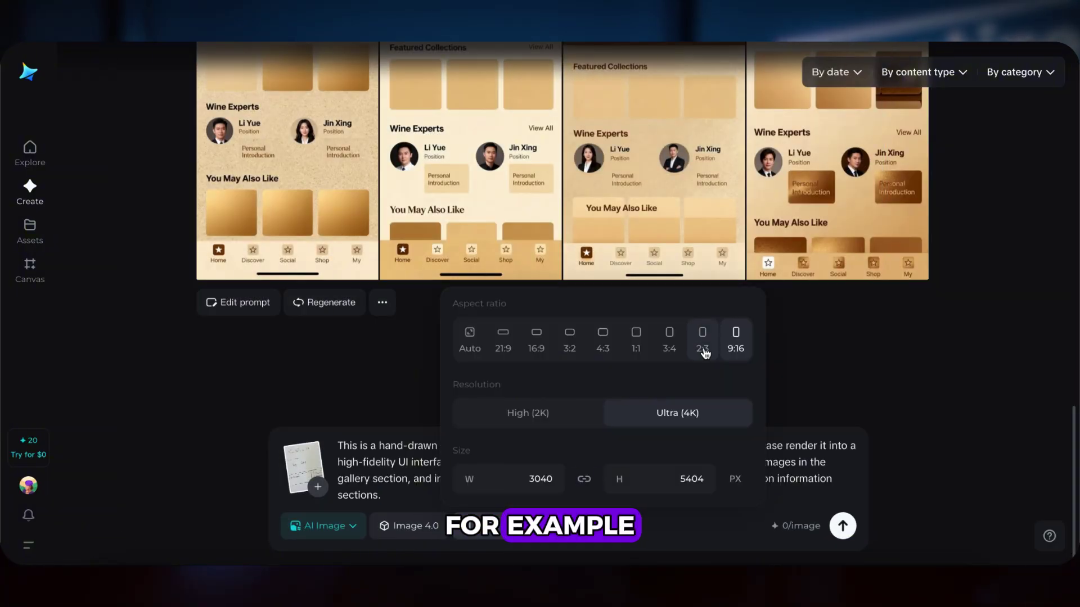
{"action": "left_click", "coordinate": [536, 340]}
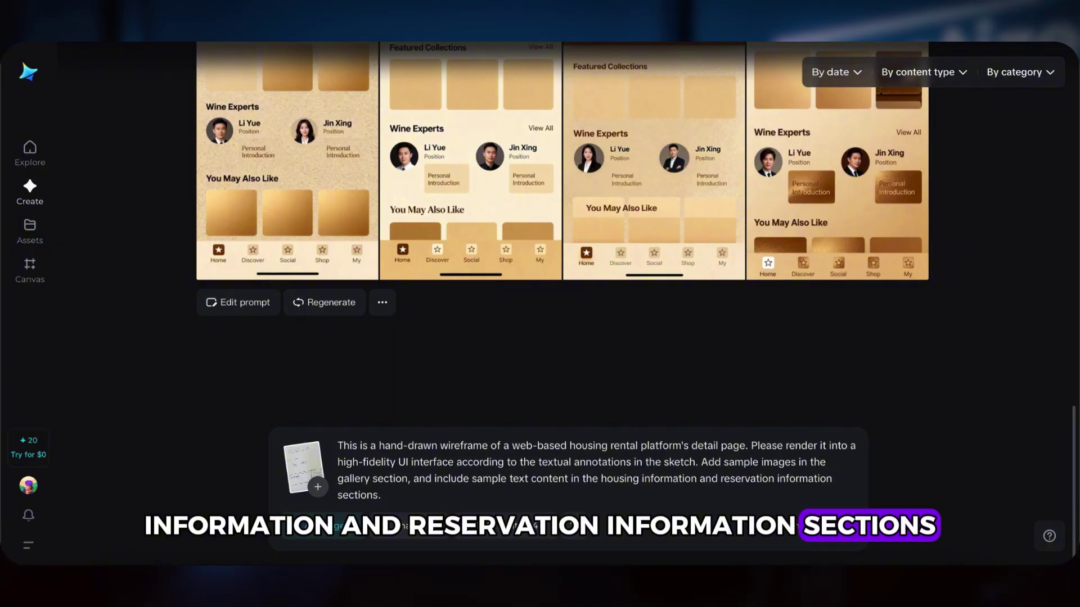
{"action": "left_click", "coordinate": [842, 526]}
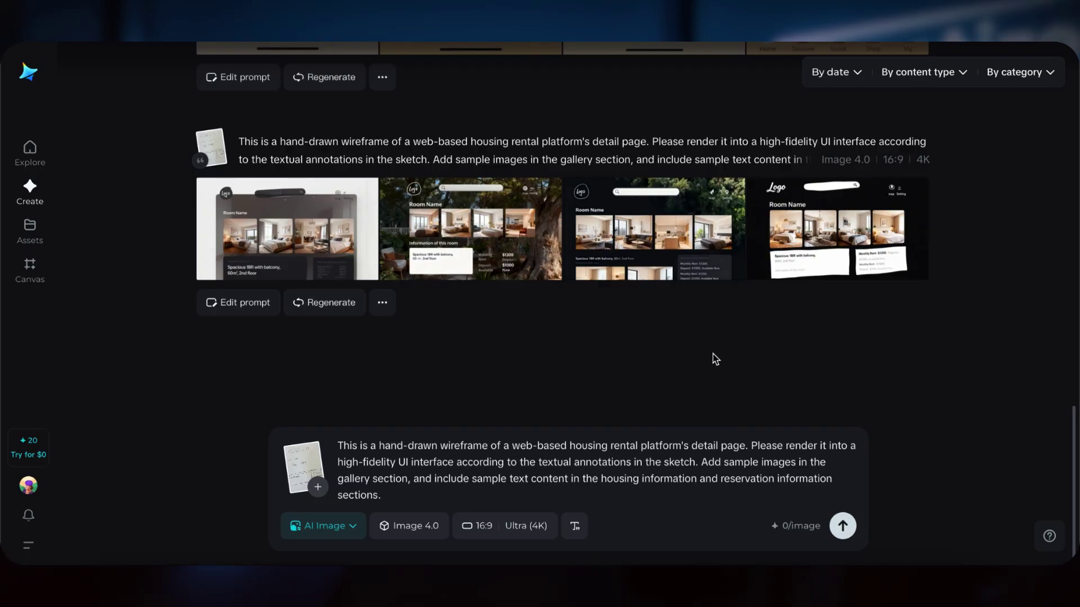
{"action": "left_click", "coordinate": [643, 232]}
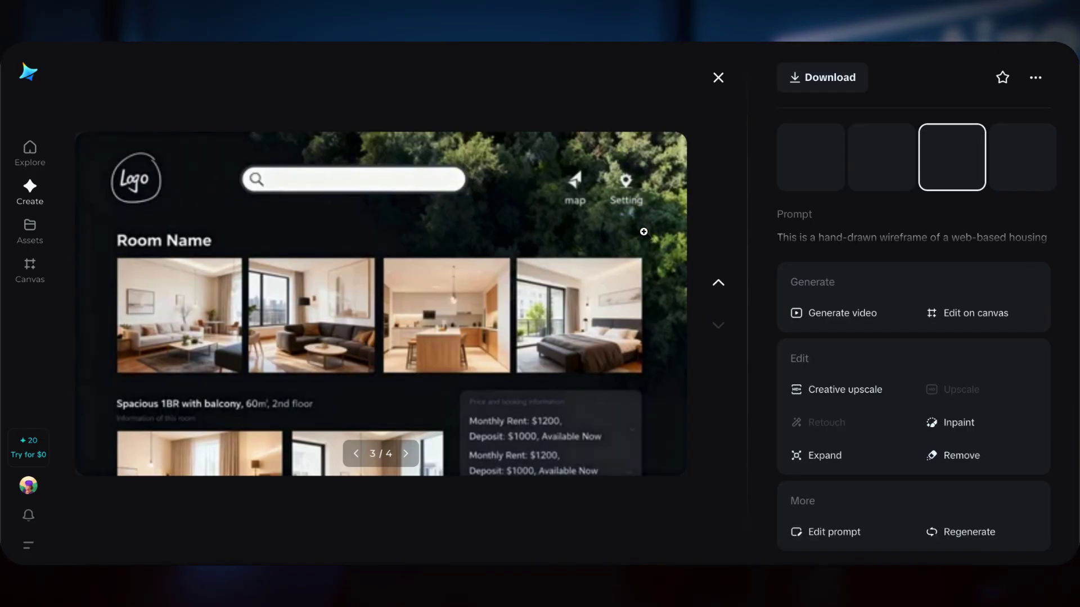